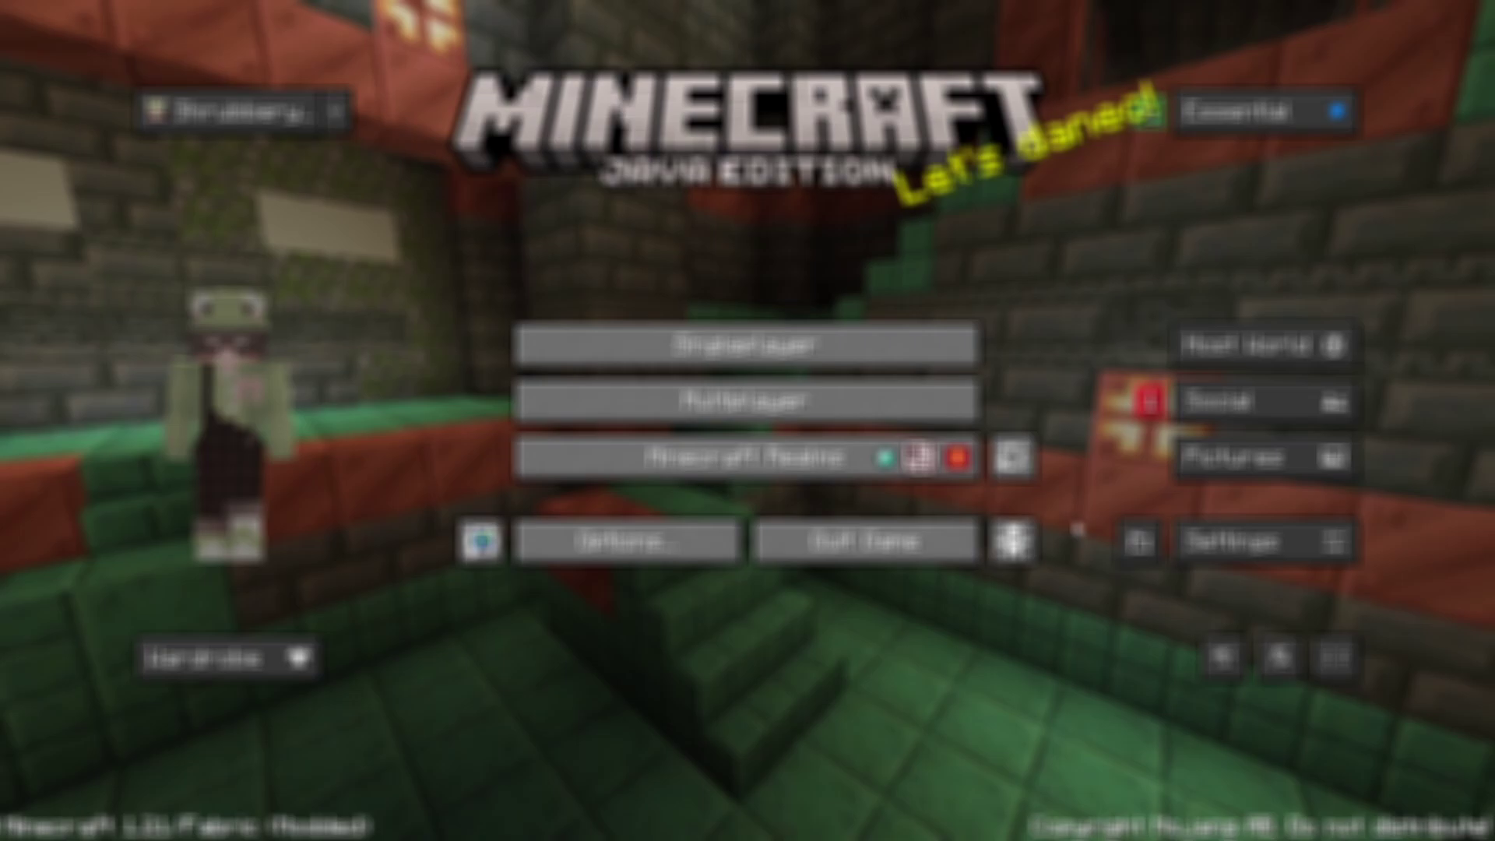
# Add a Java multiplayer entry named Faytale Smp with address 185.206.151.145:27240
pyautogui.click(850, 400)
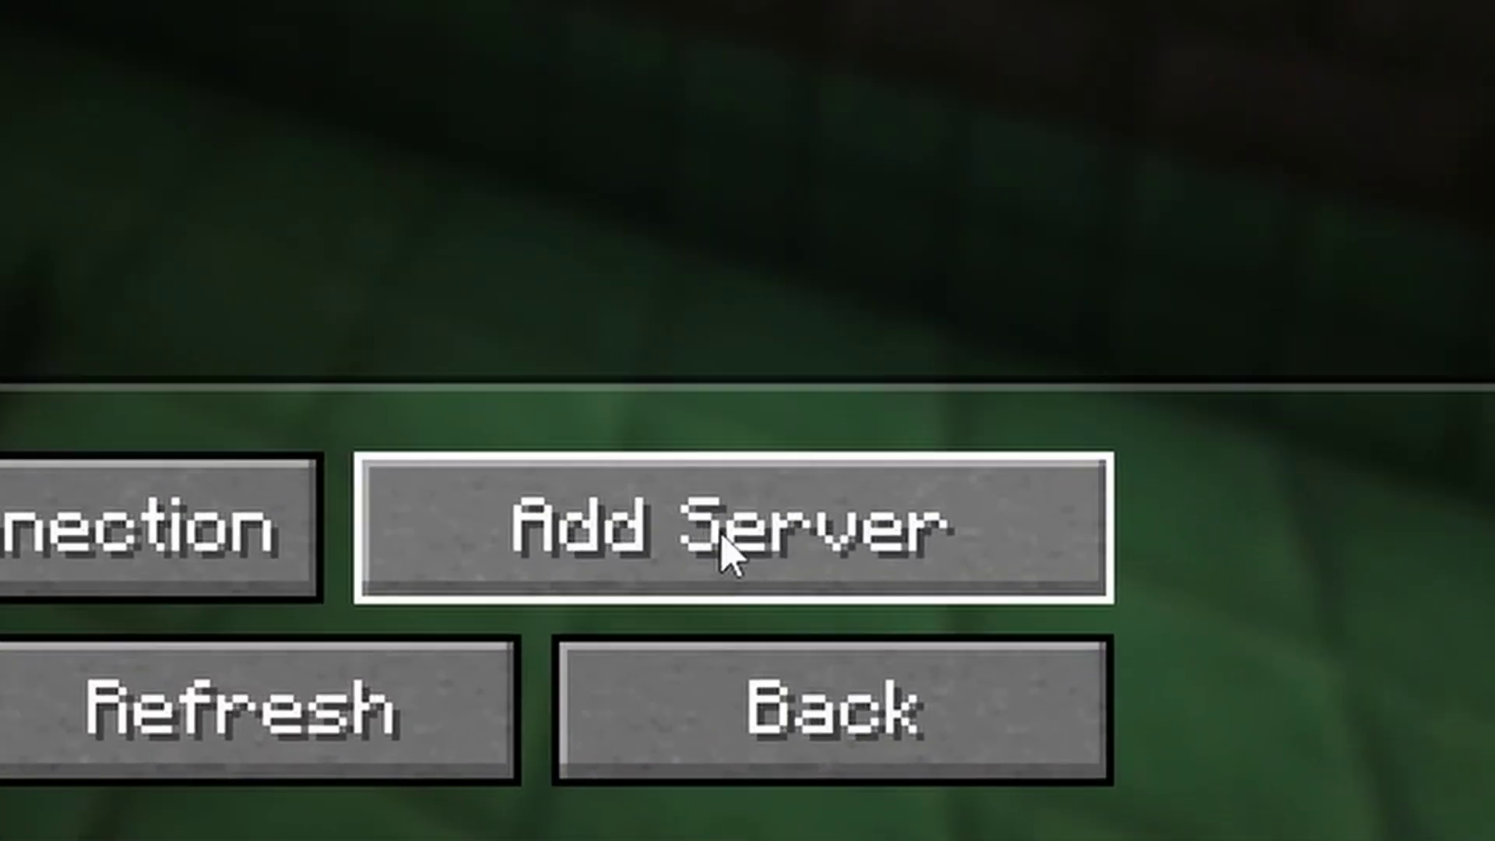
pyautogui.click(990, 740)
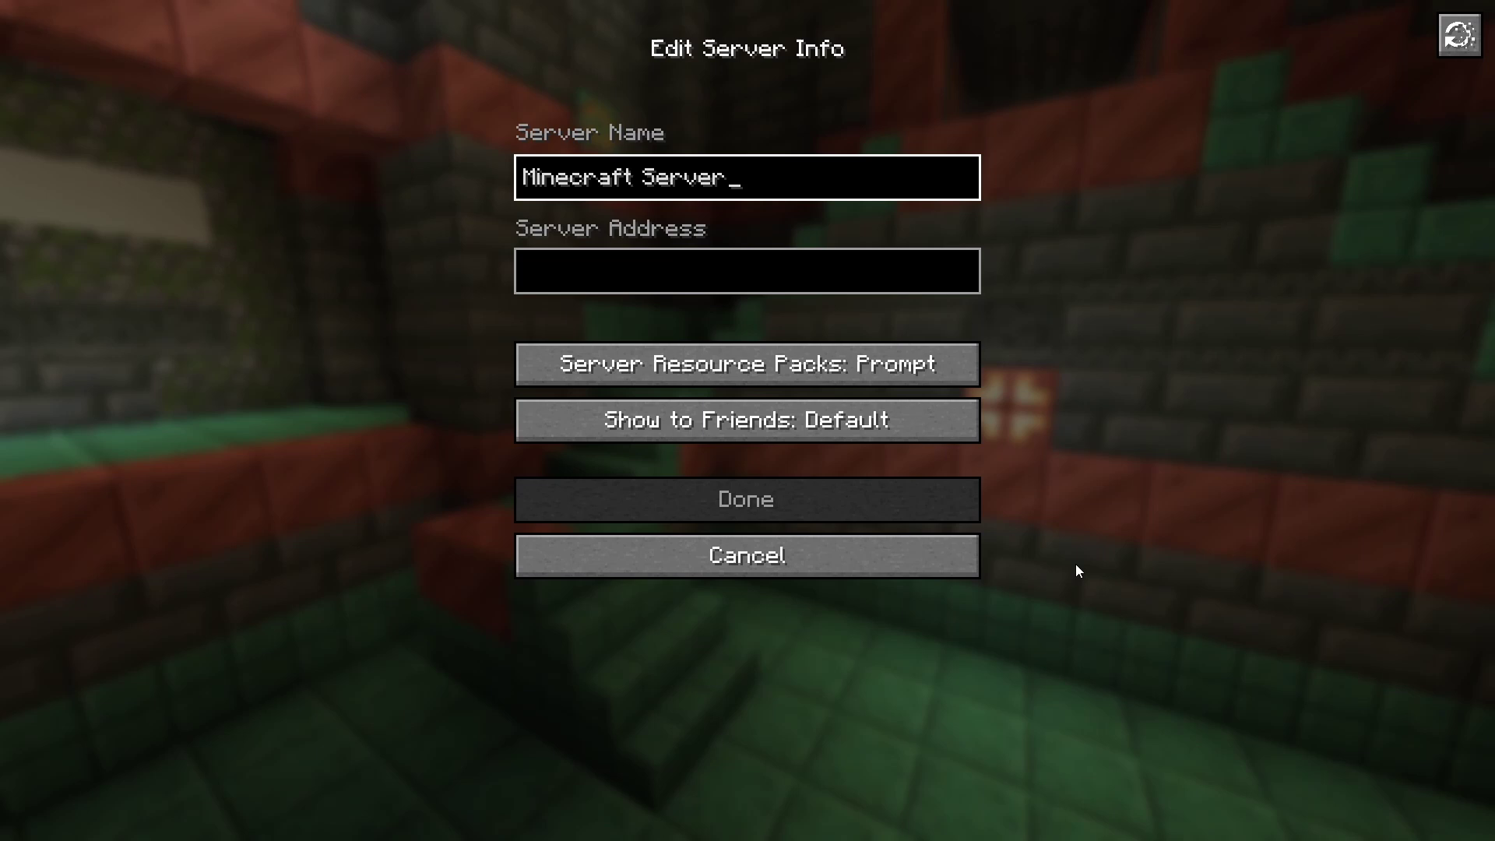
pyautogui.hotkey('ctrl', 'a')
pyautogui.write('F')
pyautogui.write('ay')
pyautogui.write('ta')
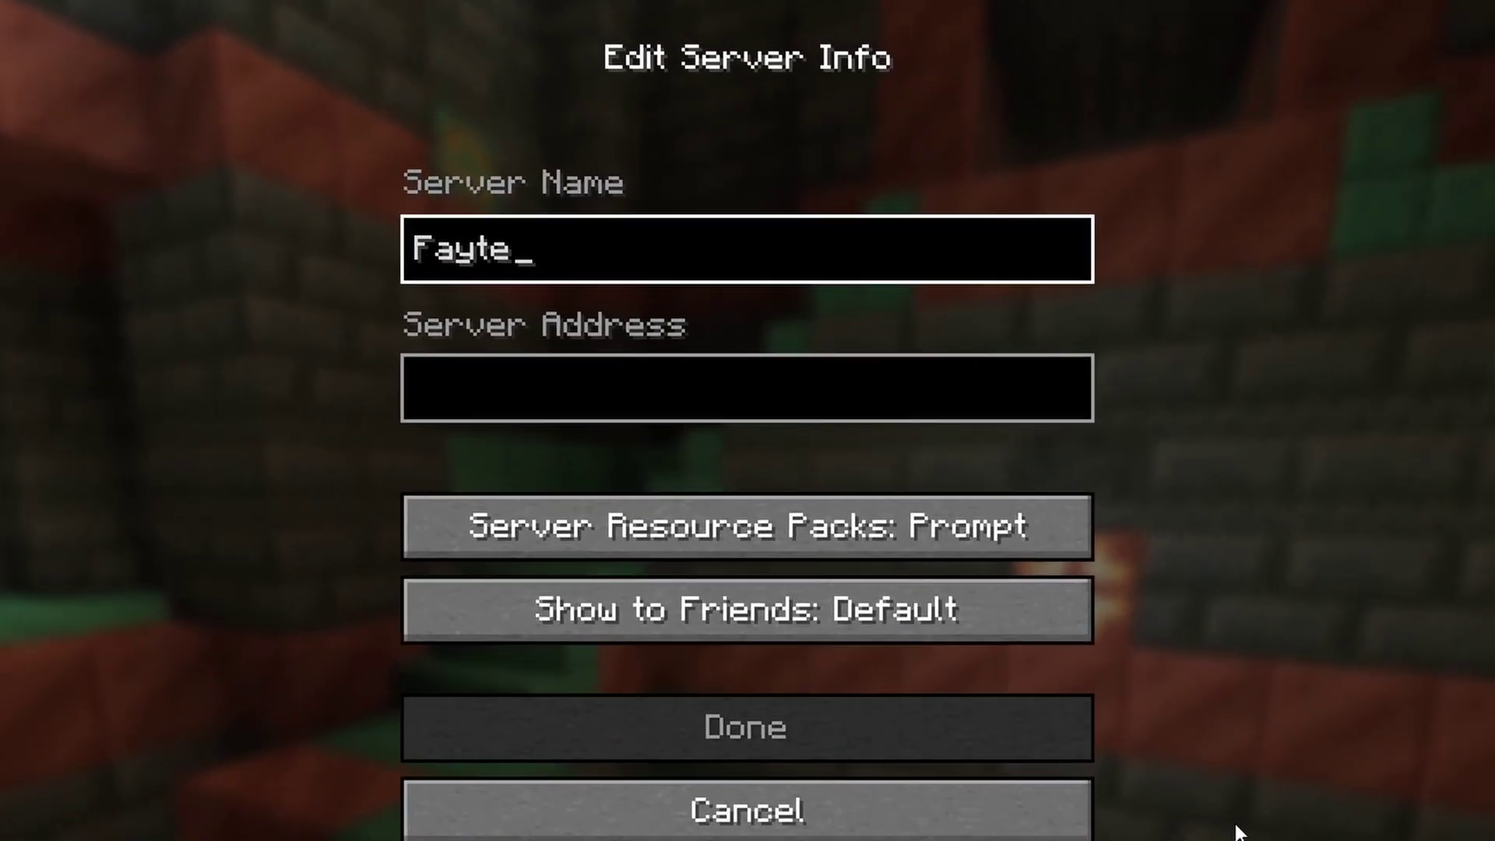
pyautogui.write('le Smp')
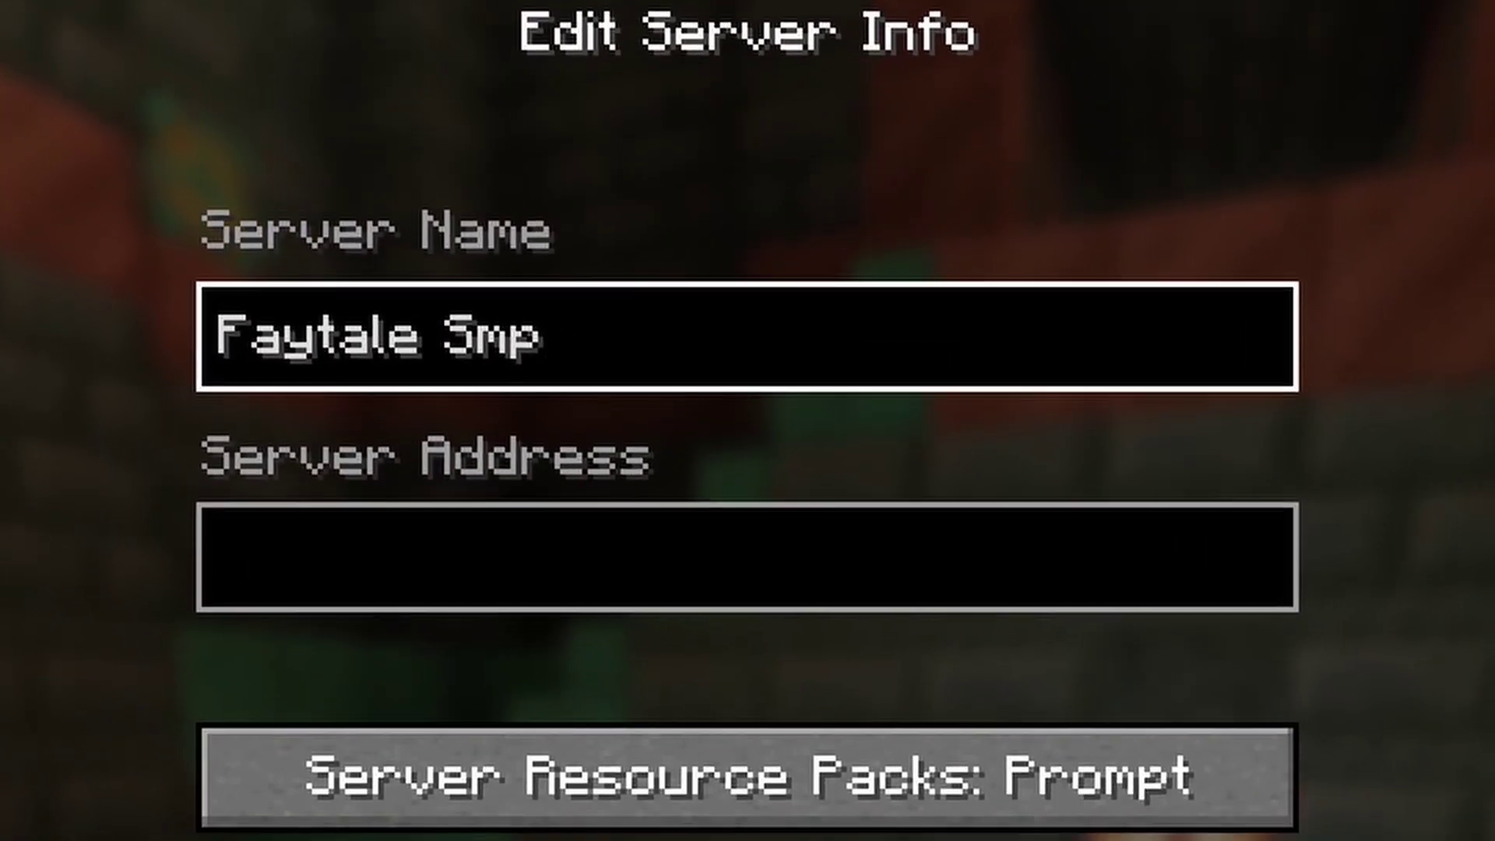
pyautogui.click(381, 521)
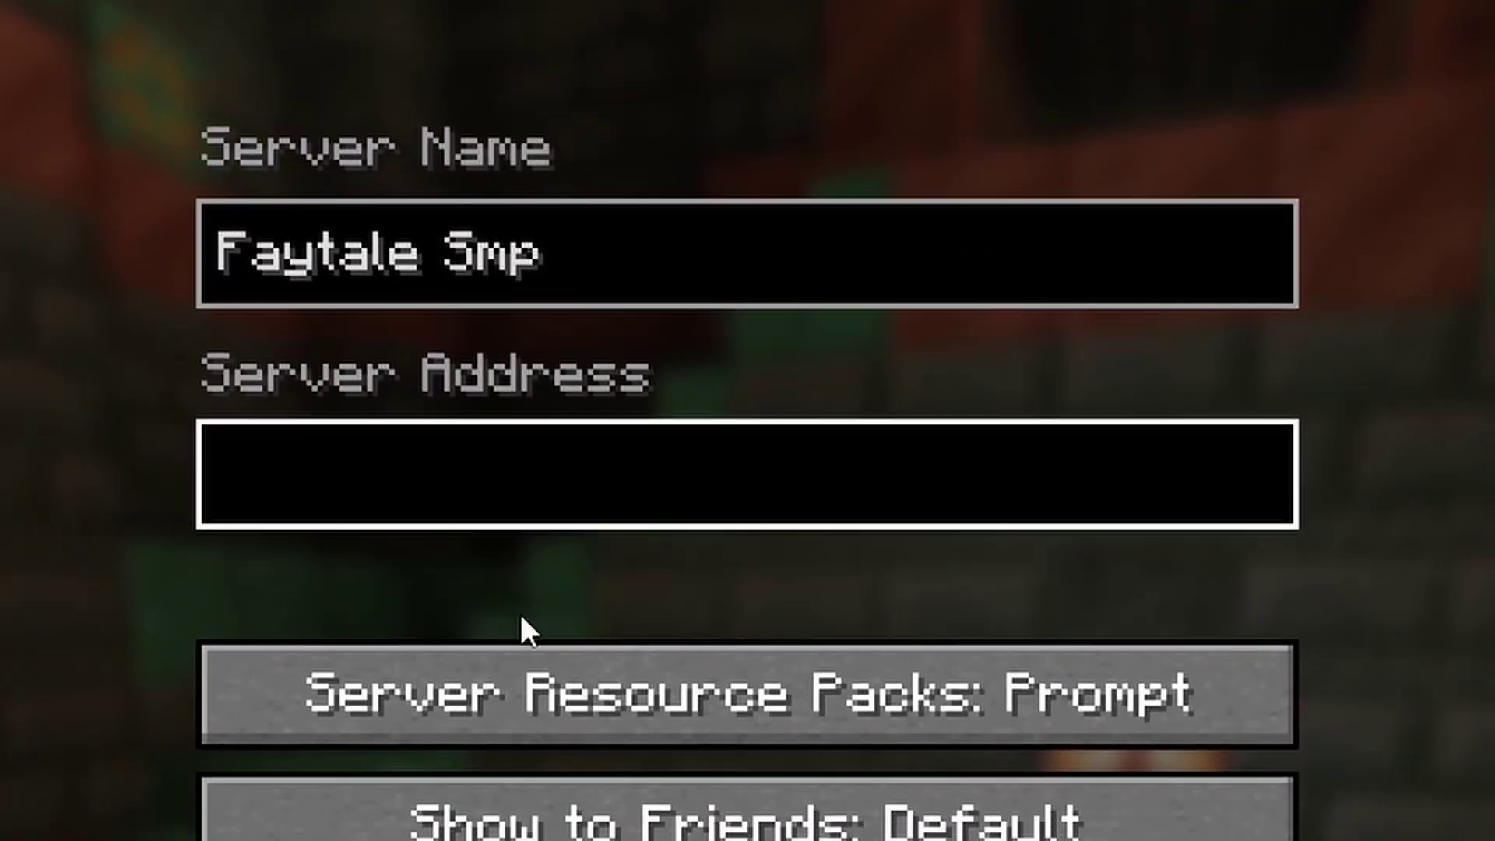
pyautogui.write('185.206.151.145:27240')
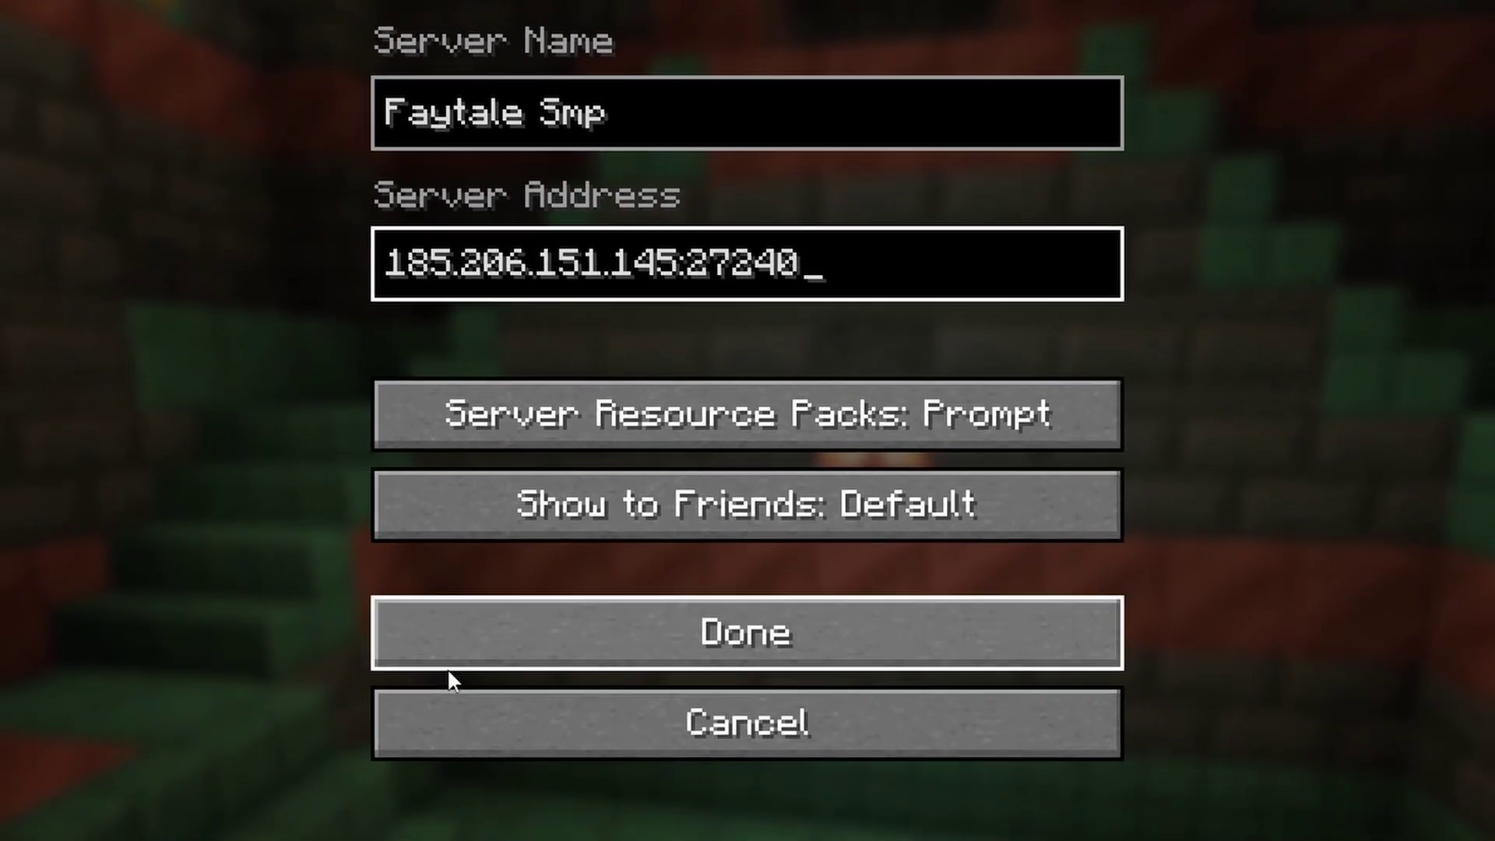
pyautogui.click(735, 594)
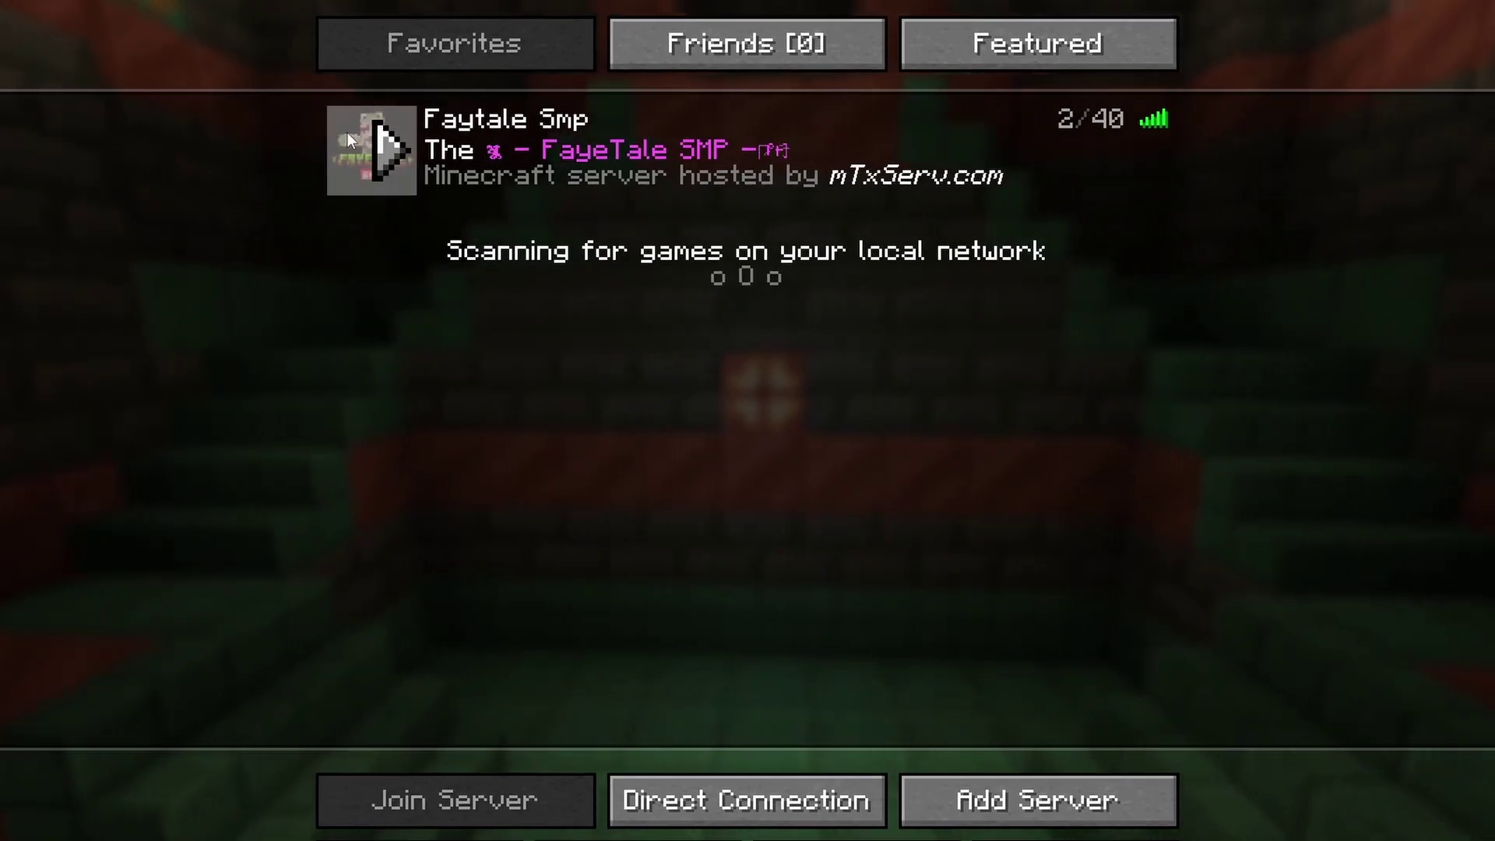
# Join Faytale Smp in Java, then move down Bedrock's Servers list toward Add Server
pyautogui.click(381, 143)
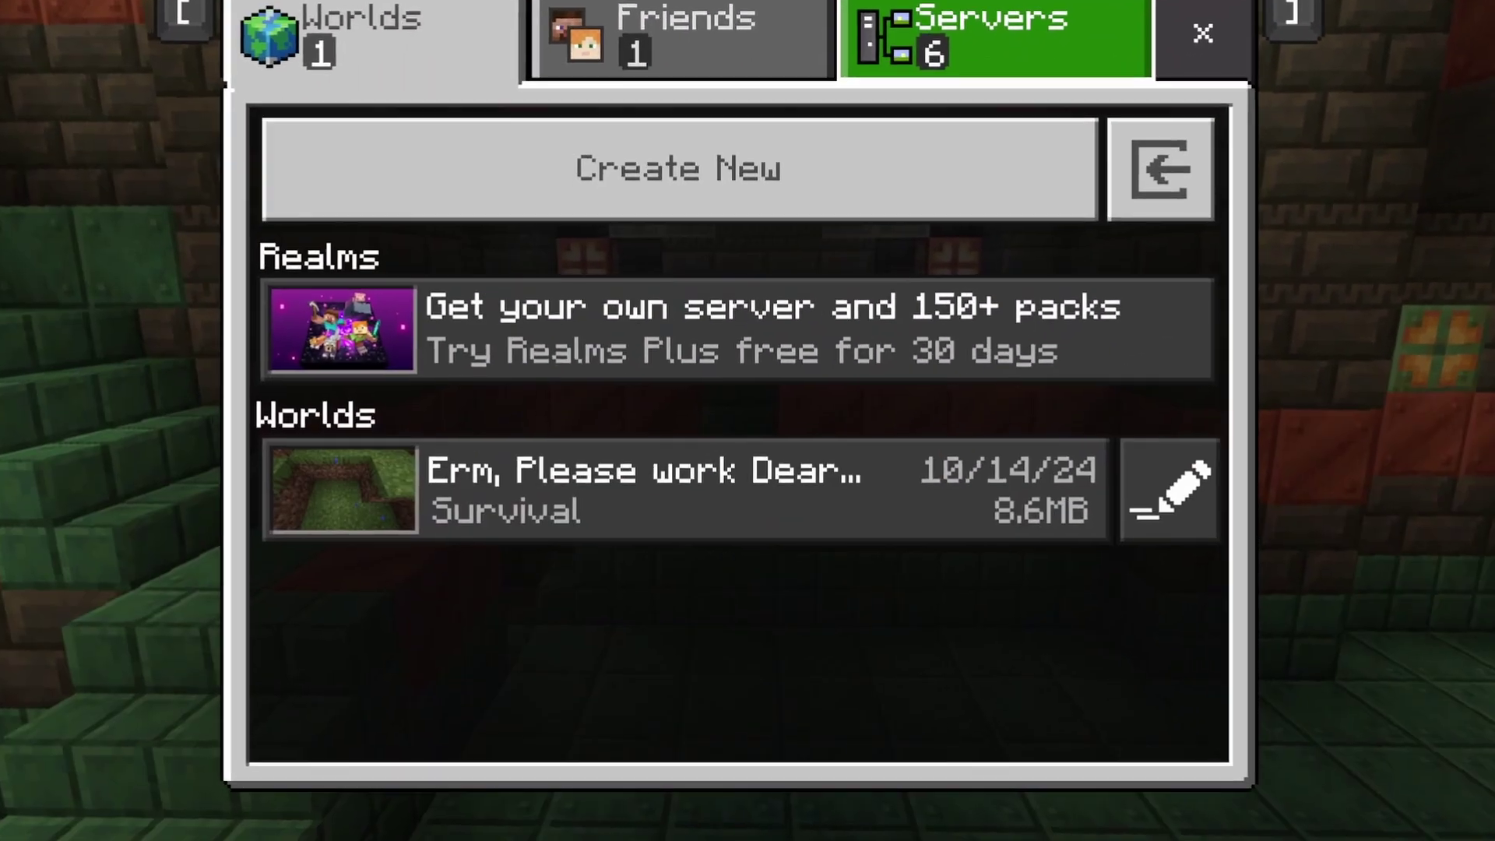
pyautogui.press('Down')
pyautogui.press('Down')
pyautogui.press('Down')
pyautogui.press('Down')
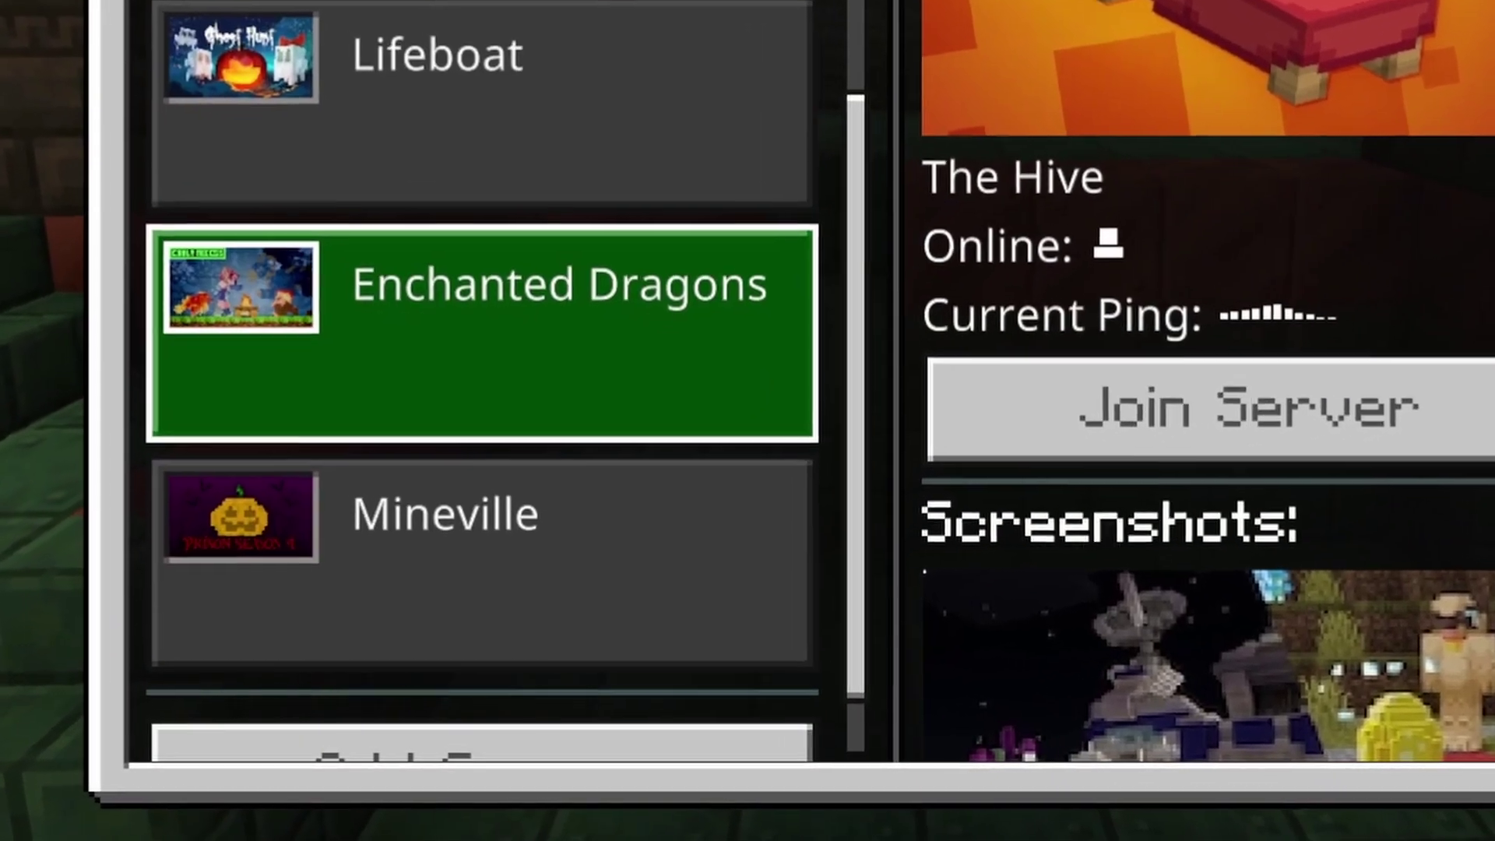
pyautogui.press('Down')
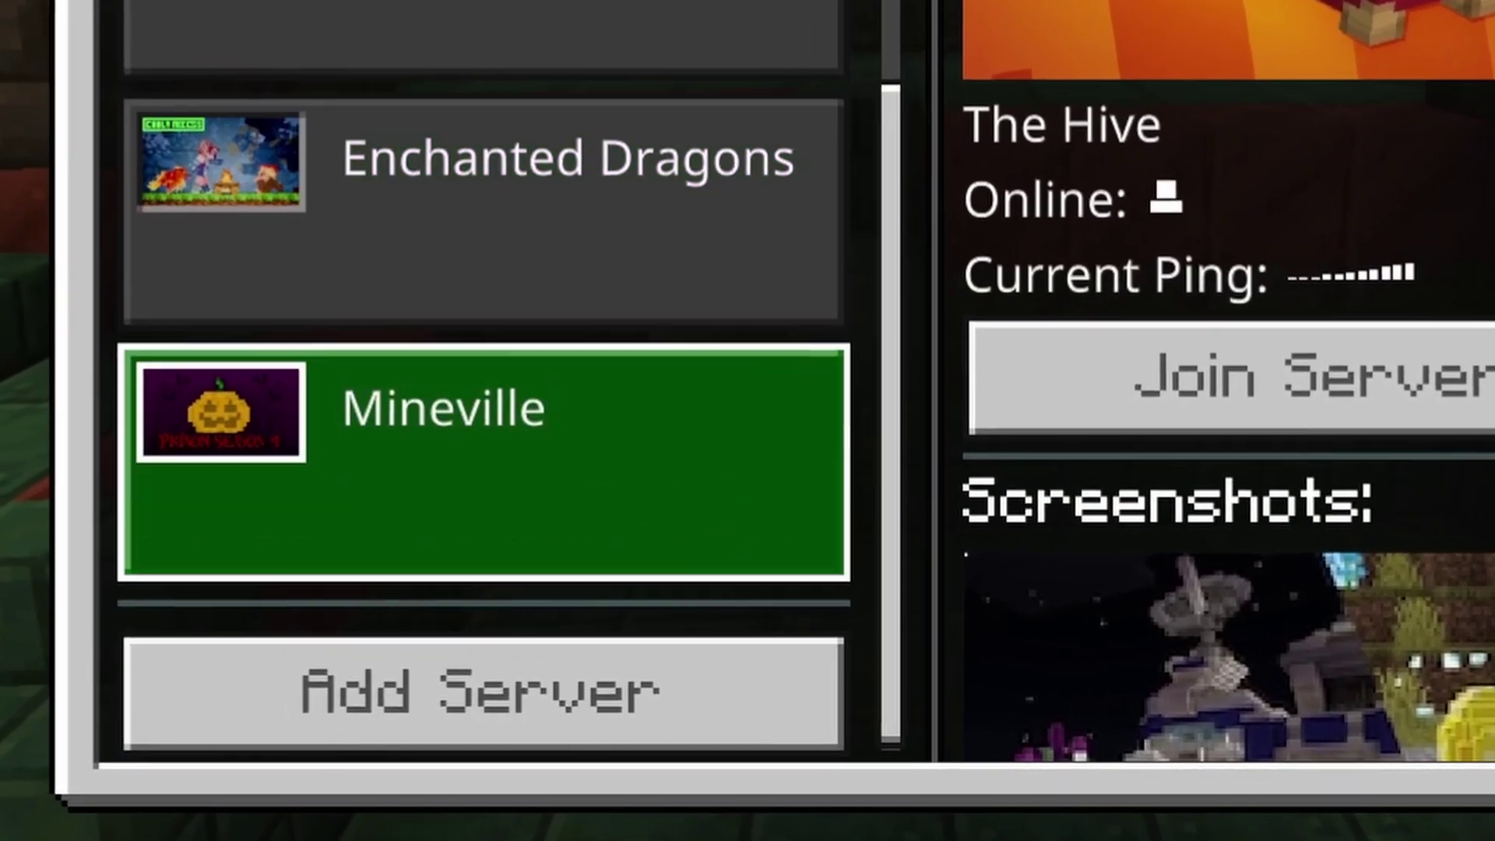
pyautogui.press('Down')
# Fill the external server form with address 185.206.151.145 and port 27240, trimming the port from the address
pyautogui.press('Return')
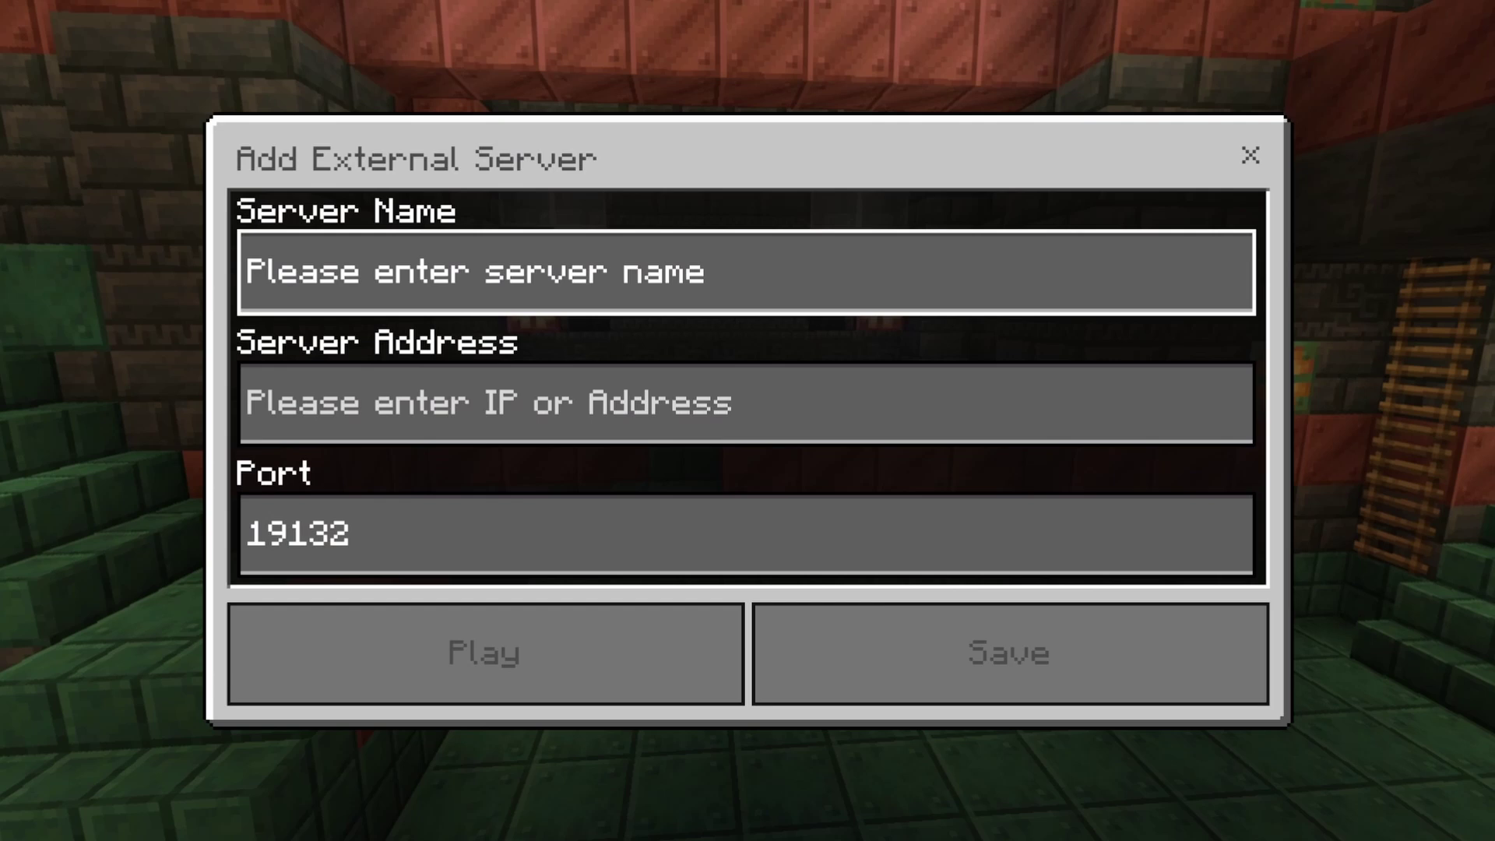
pyautogui.press('Return')
pyautogui.write('Fayetale Smp')
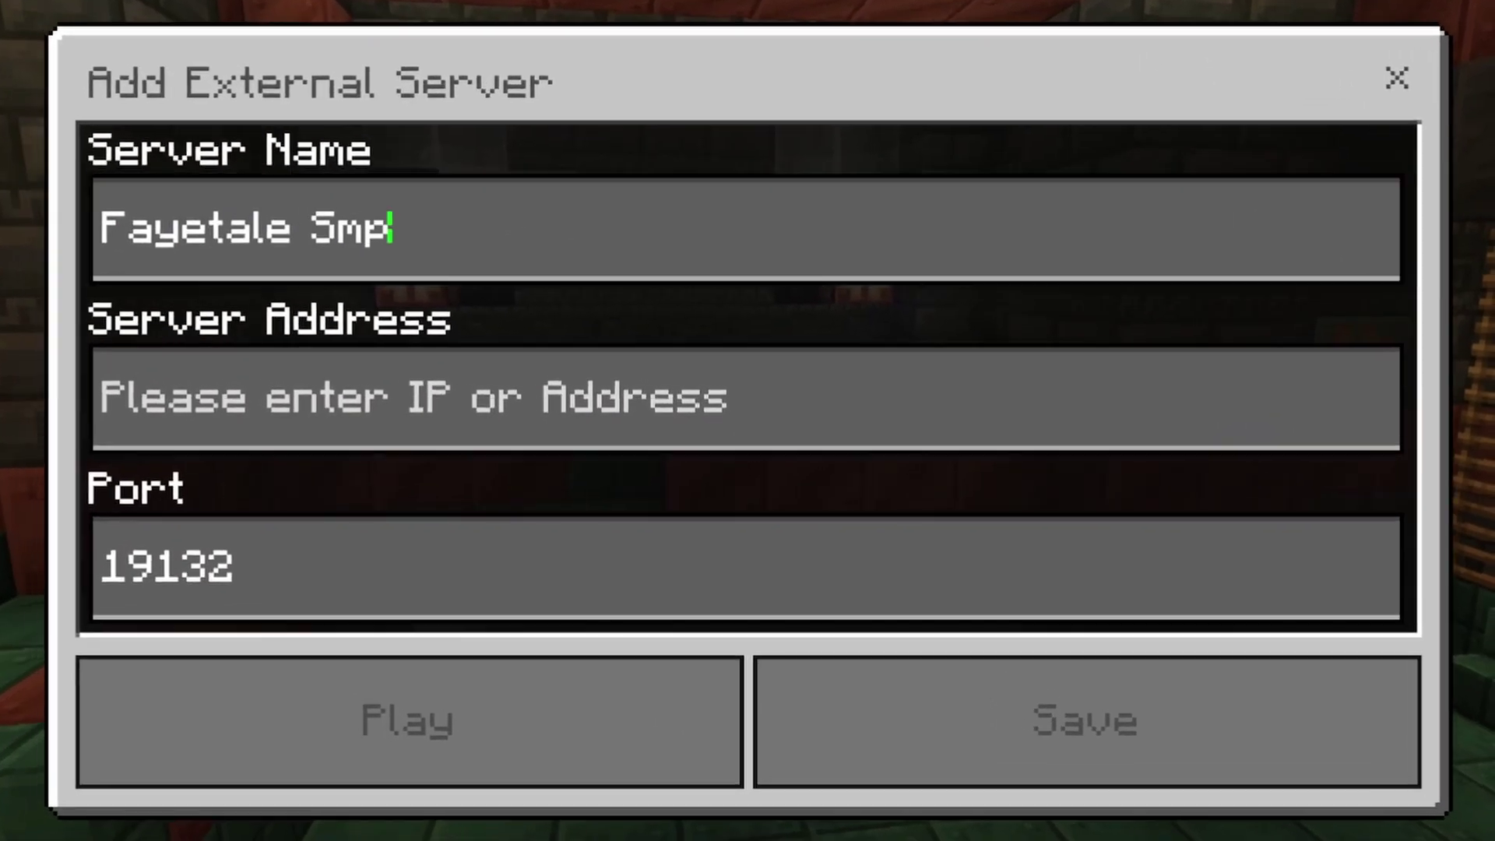
pyautogui.press('Tab')
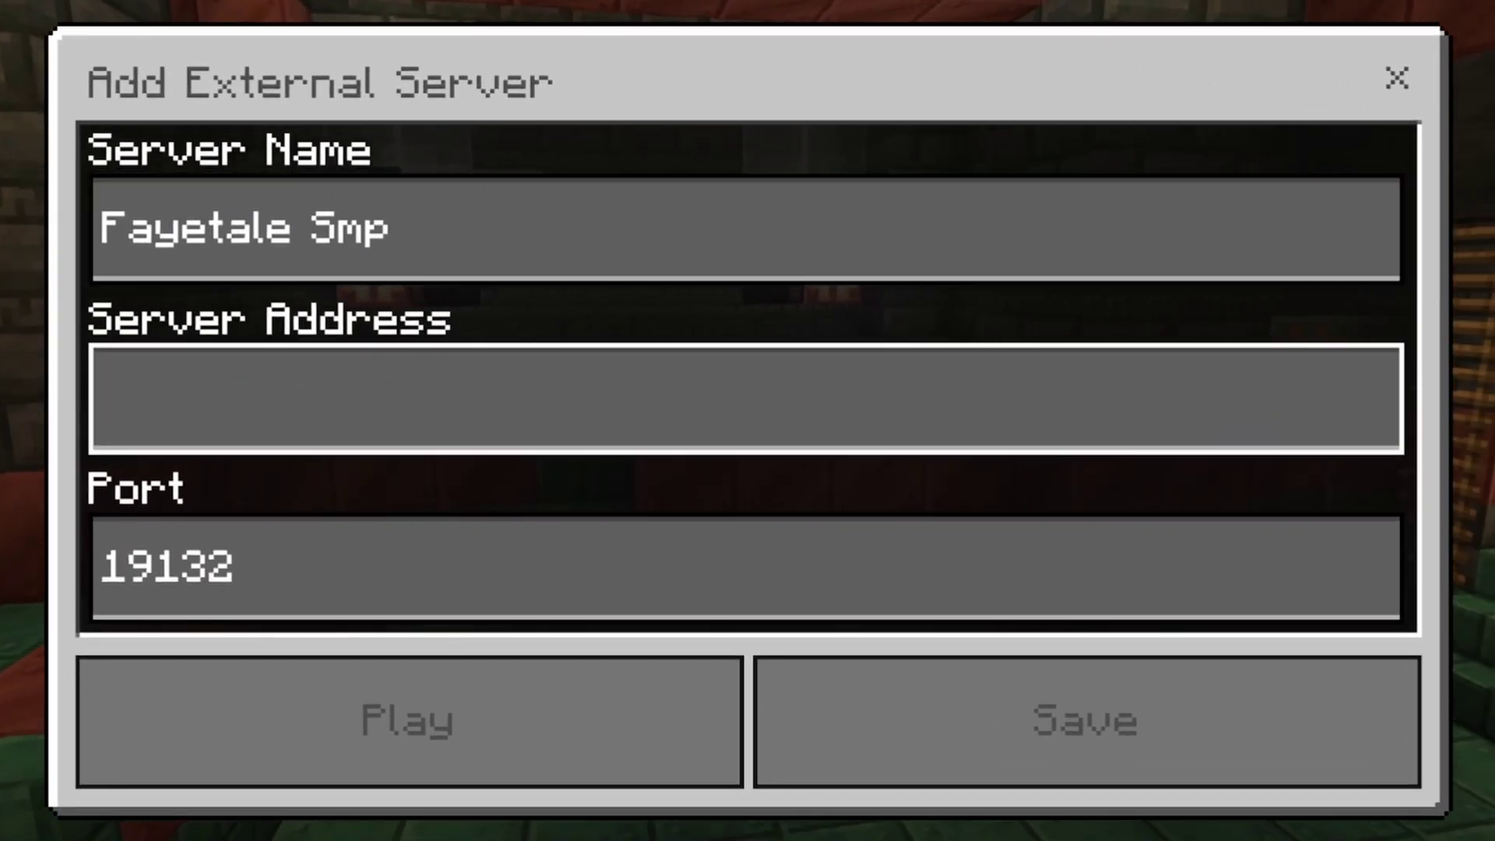
pyautogui.press('Tab')
pyautogui.write('27240')
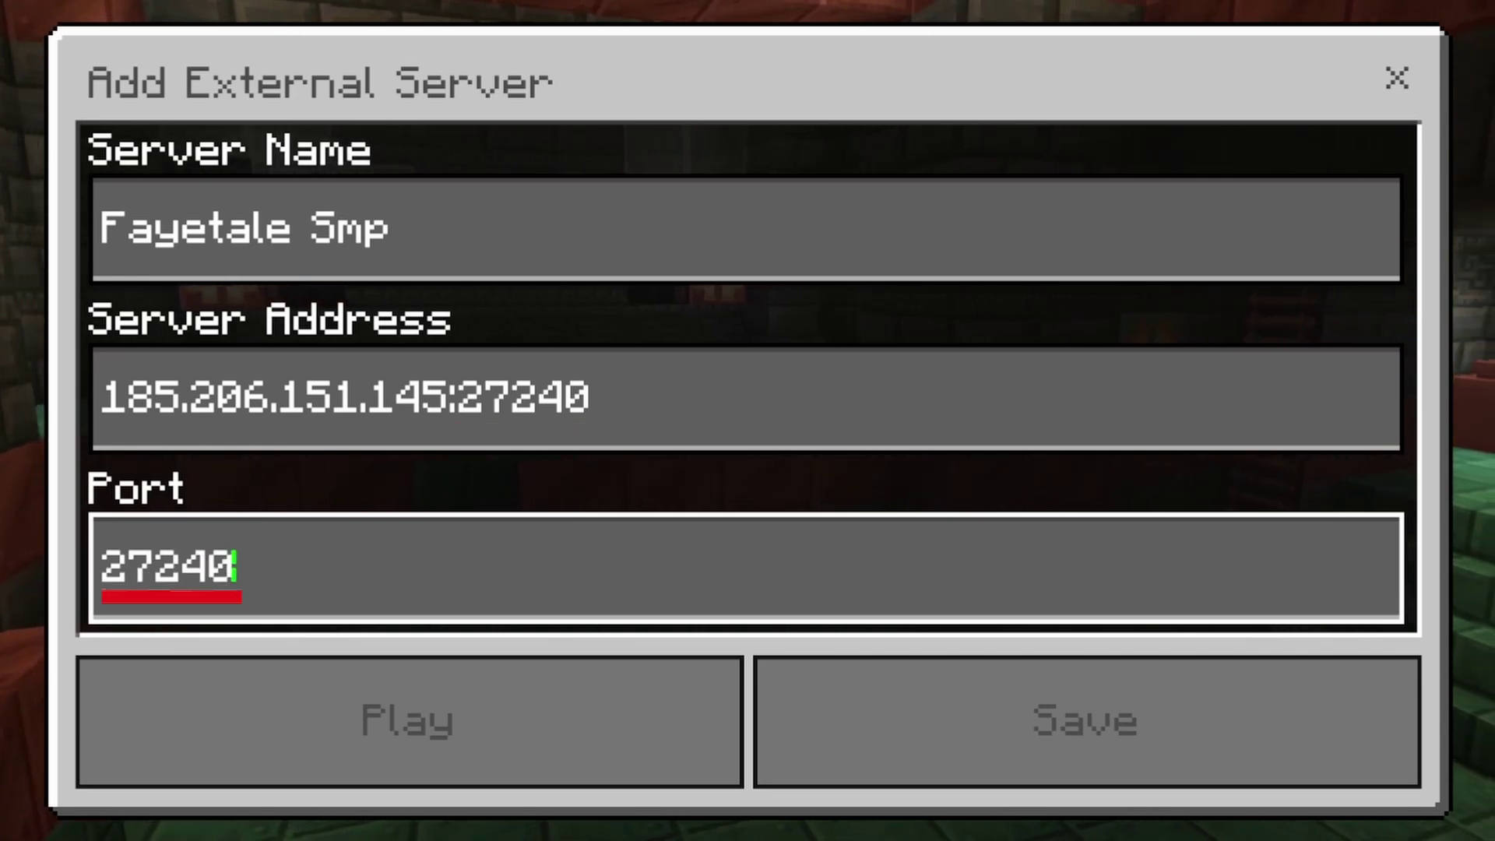
pyautogui.hotkey('shift', 'Tab')
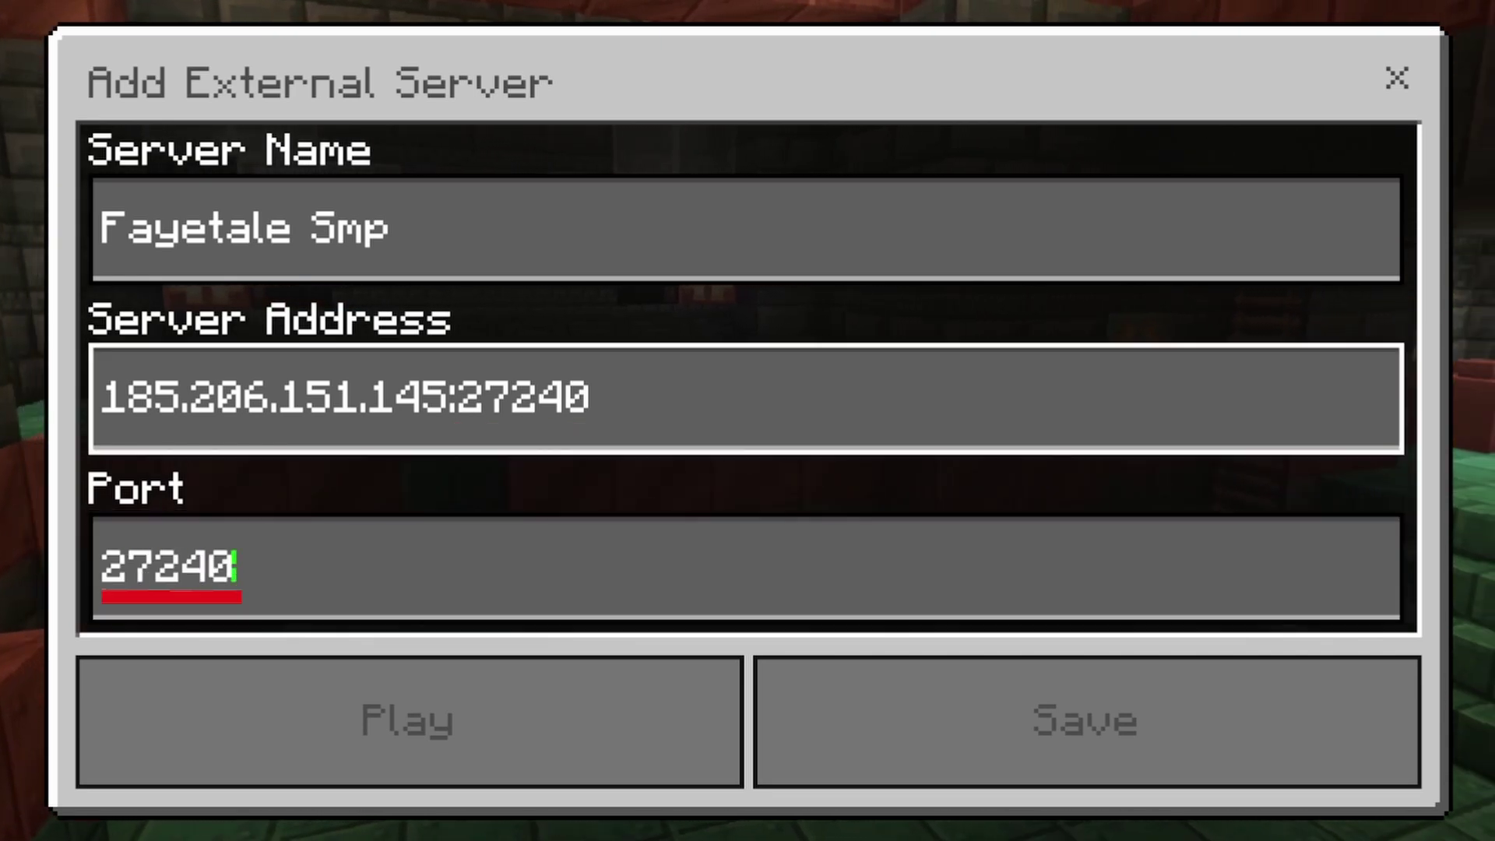
pyautogui.press('Tab')
pyautogui.hotkey('shift', 'Tab')
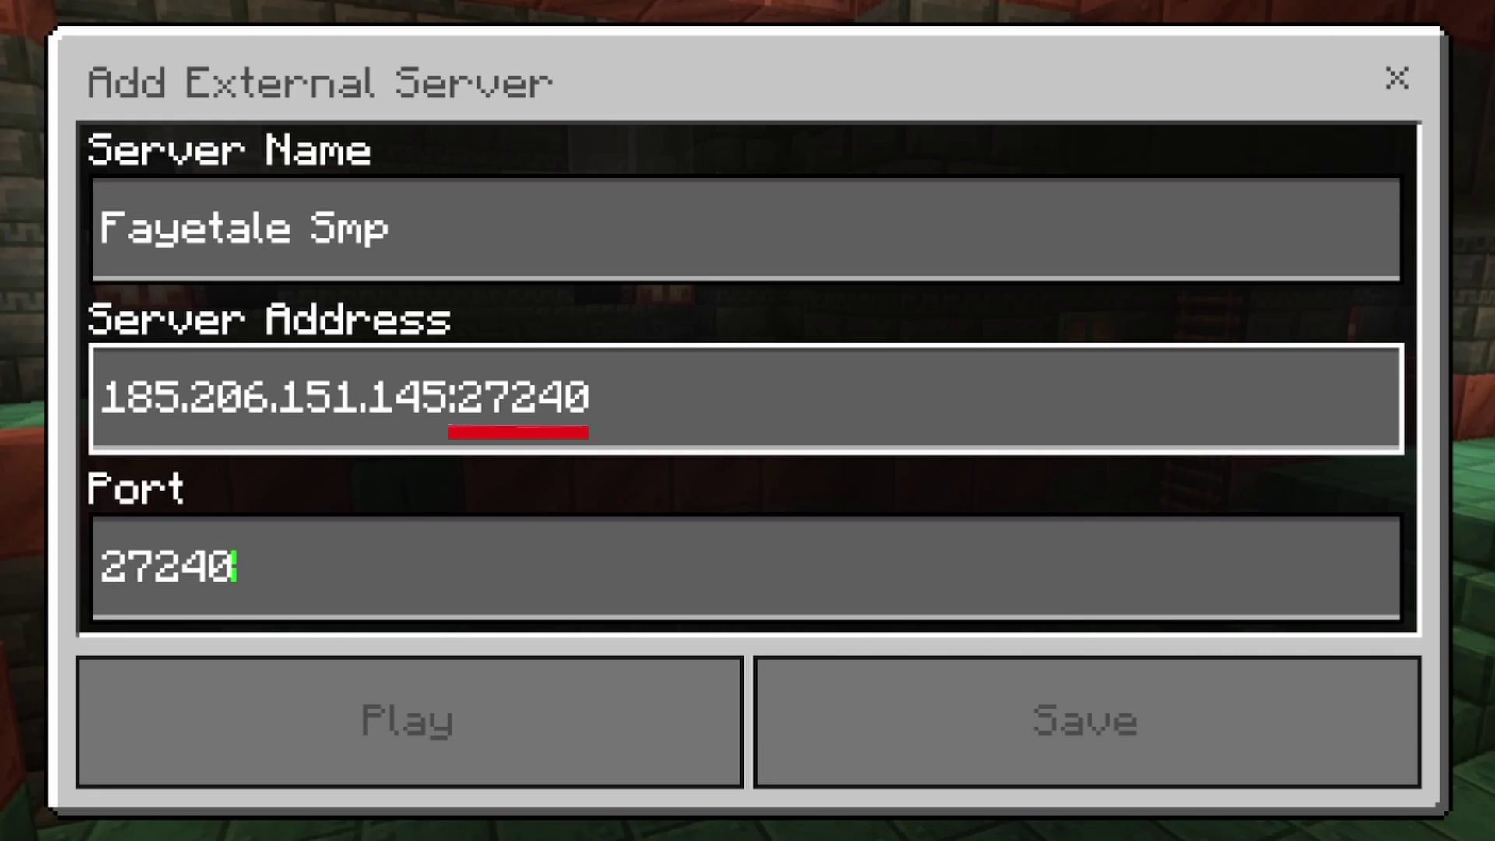
pyautogui.press('BackSpace')
pyautogui.press('BackSpace')
pyautogui.press('BackSpace')
pyautogui.press('BackSpace')
pyautogui.press('BackSpace')
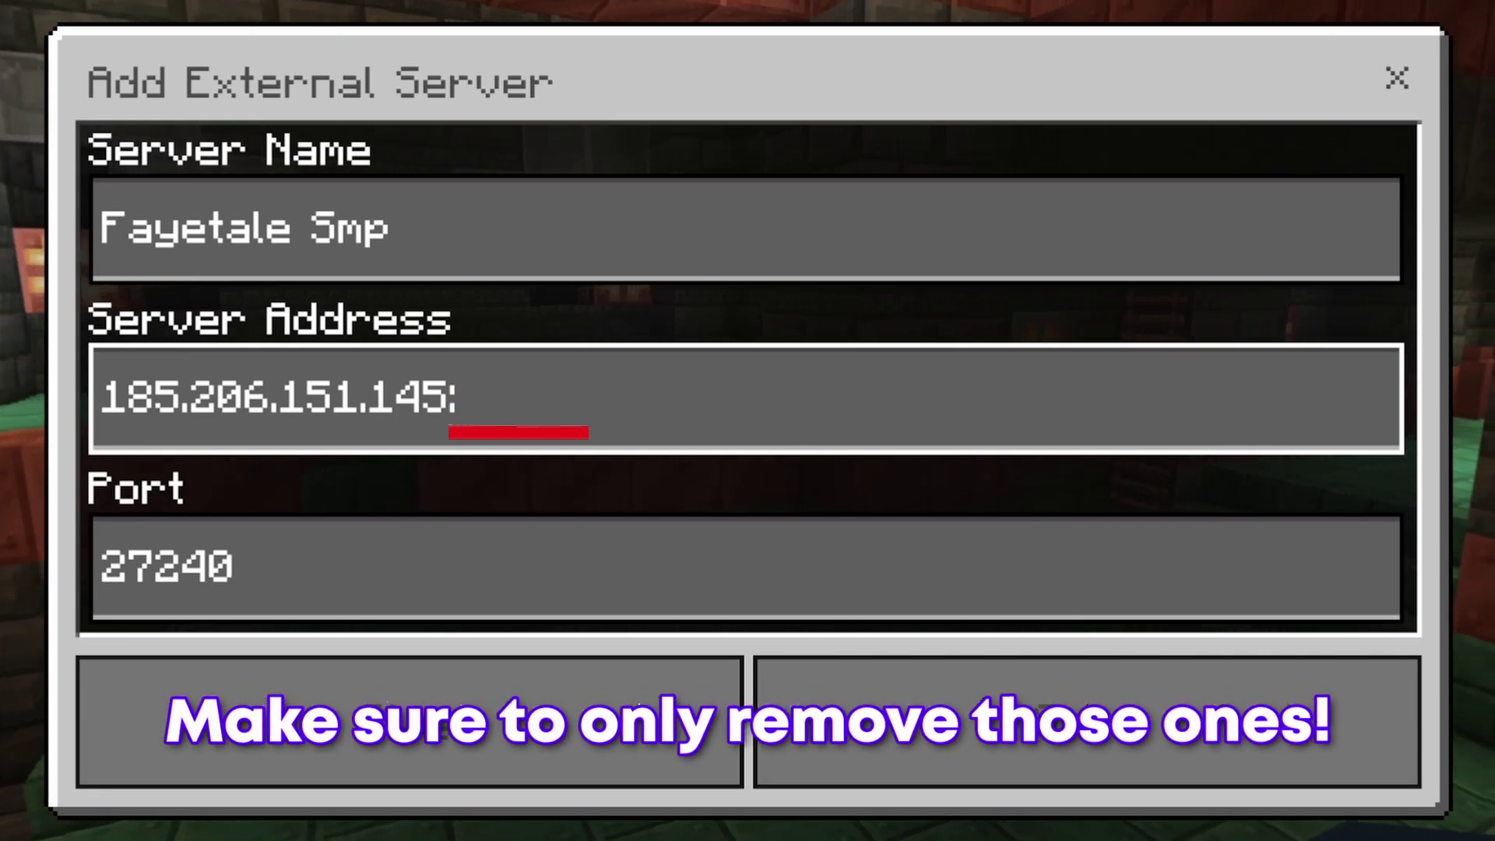
pyautogui.press('BackSpace')
# Save the Fayetale Smp server entry and join it from the list
pyautogui.press('Tab')
pyautogui.press('Tab')
pyautogui.press('Right')
pyautogui.press('Return')
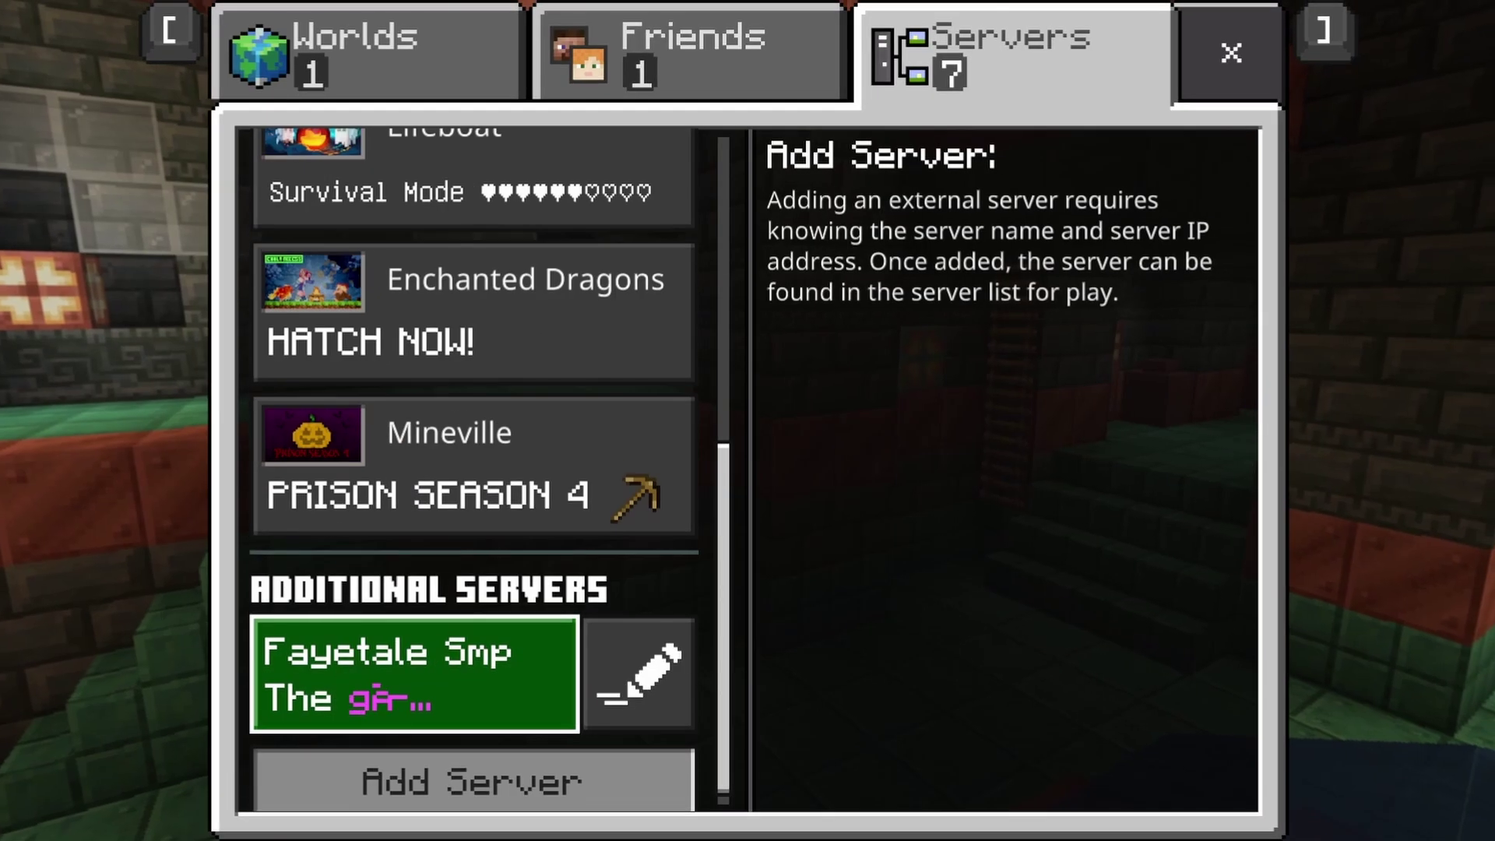
pyautogui.press('Right')
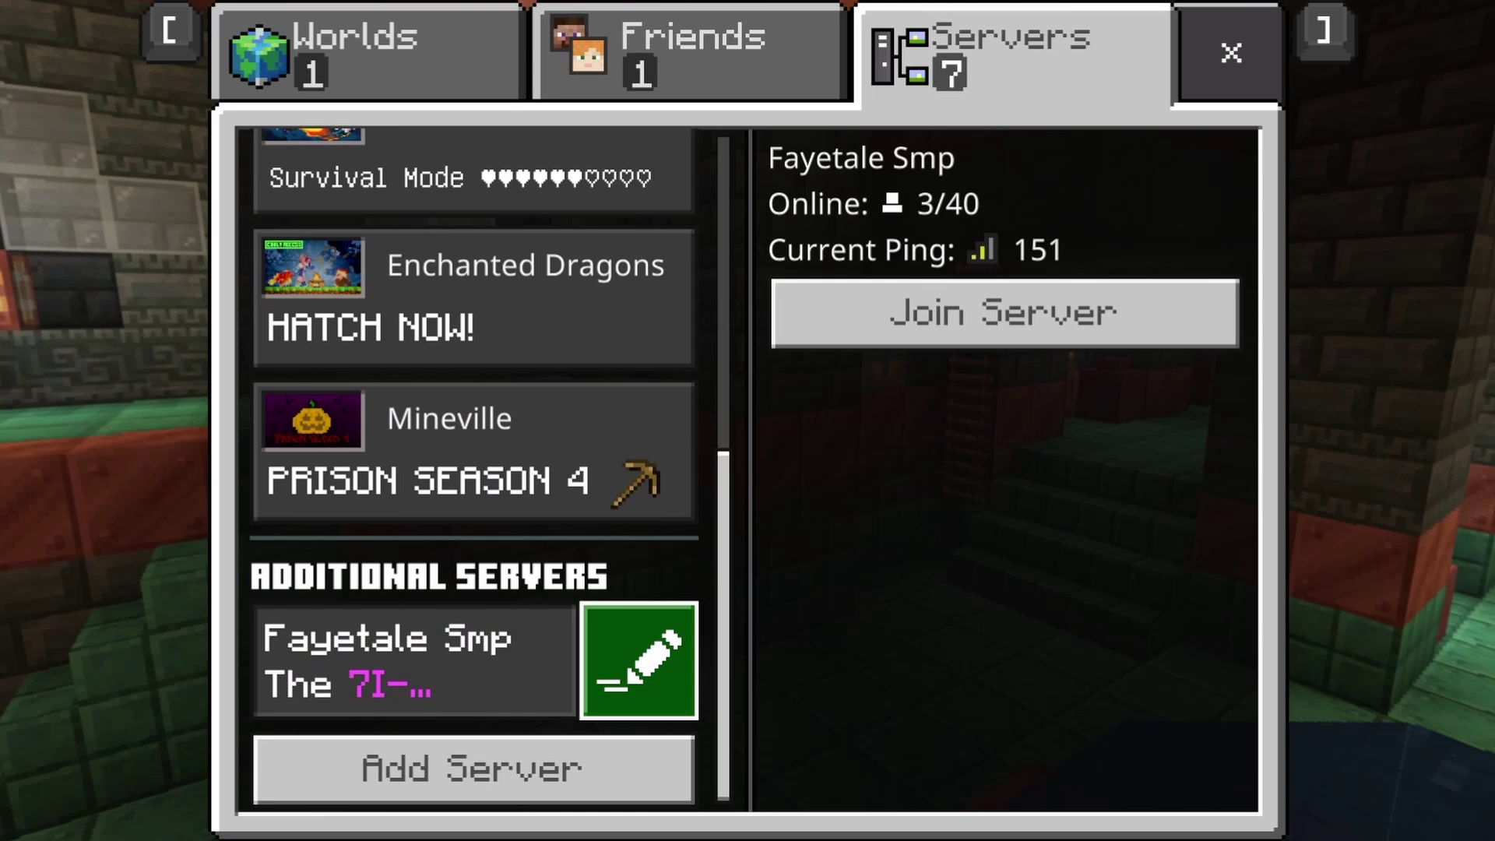
pyautogui.press('Right')
pyautogui.press('Return')
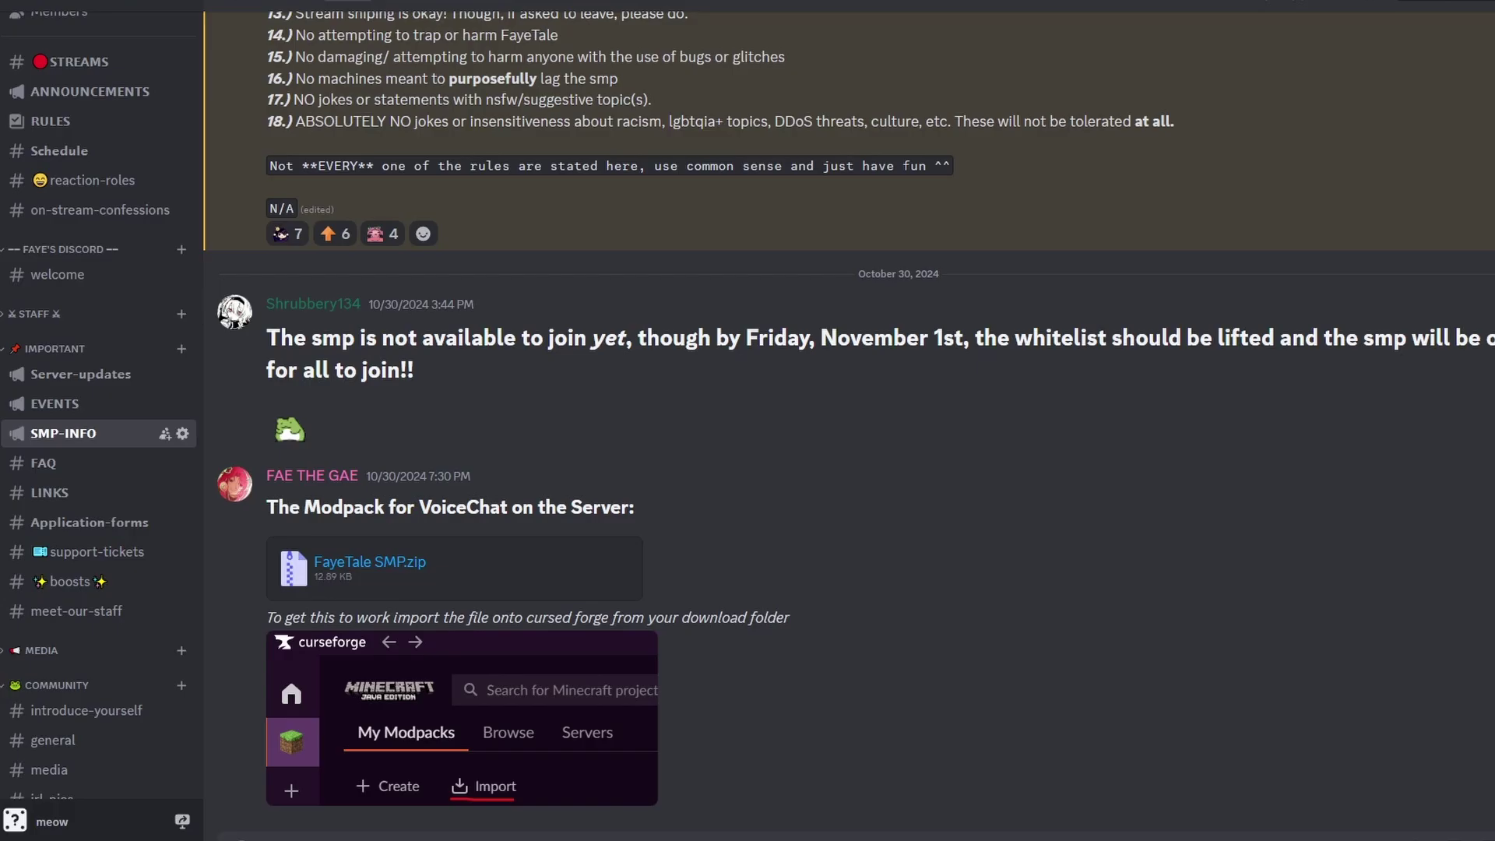
pyautogui.scroll(3, 130, 401)
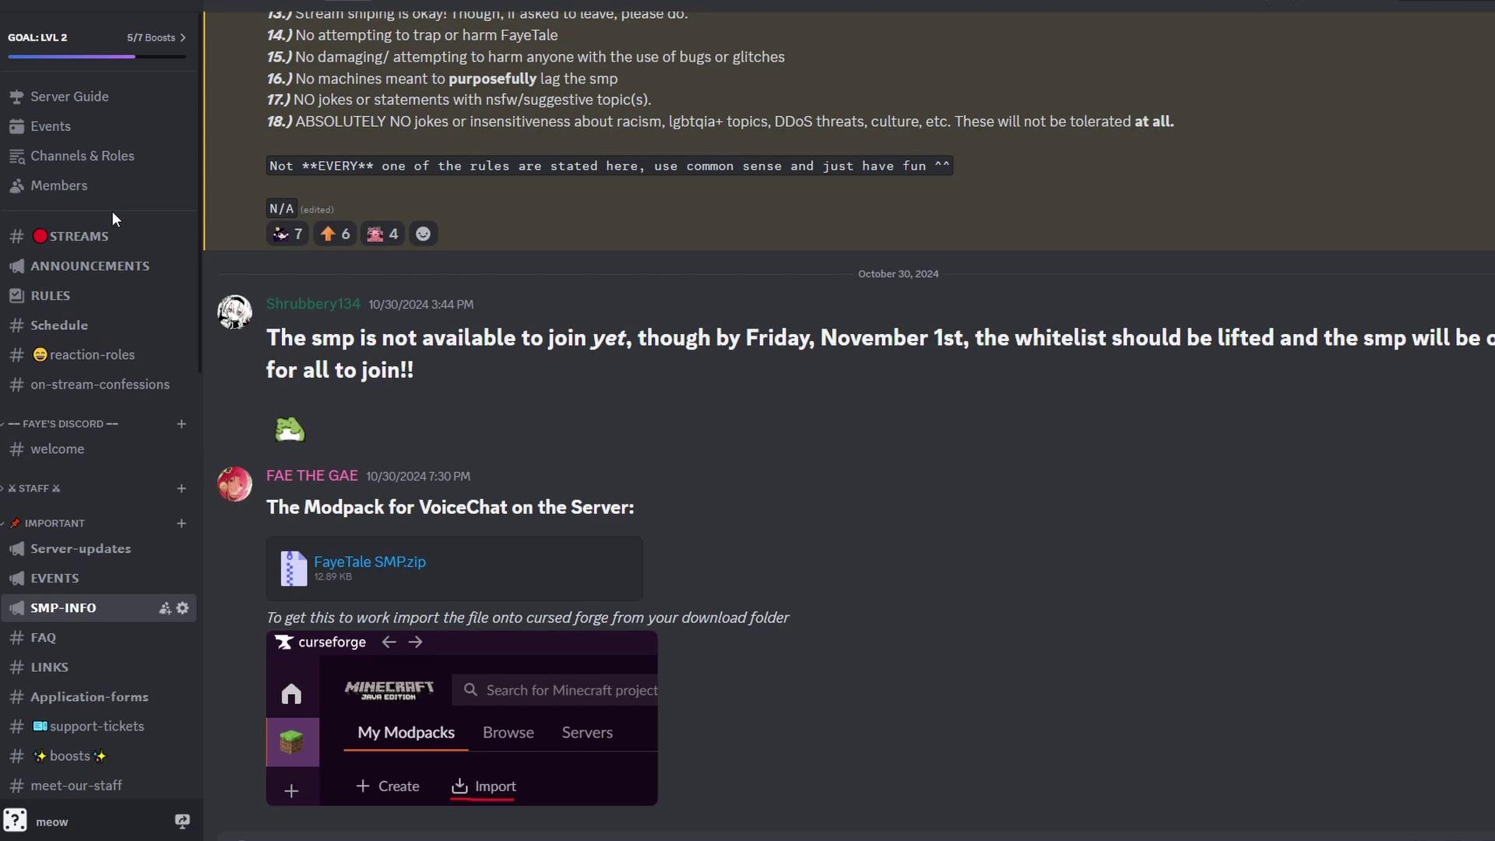
pyautogui.scroll(-3, 113, 211)
pyautogui.scroll(2, 107, 220)
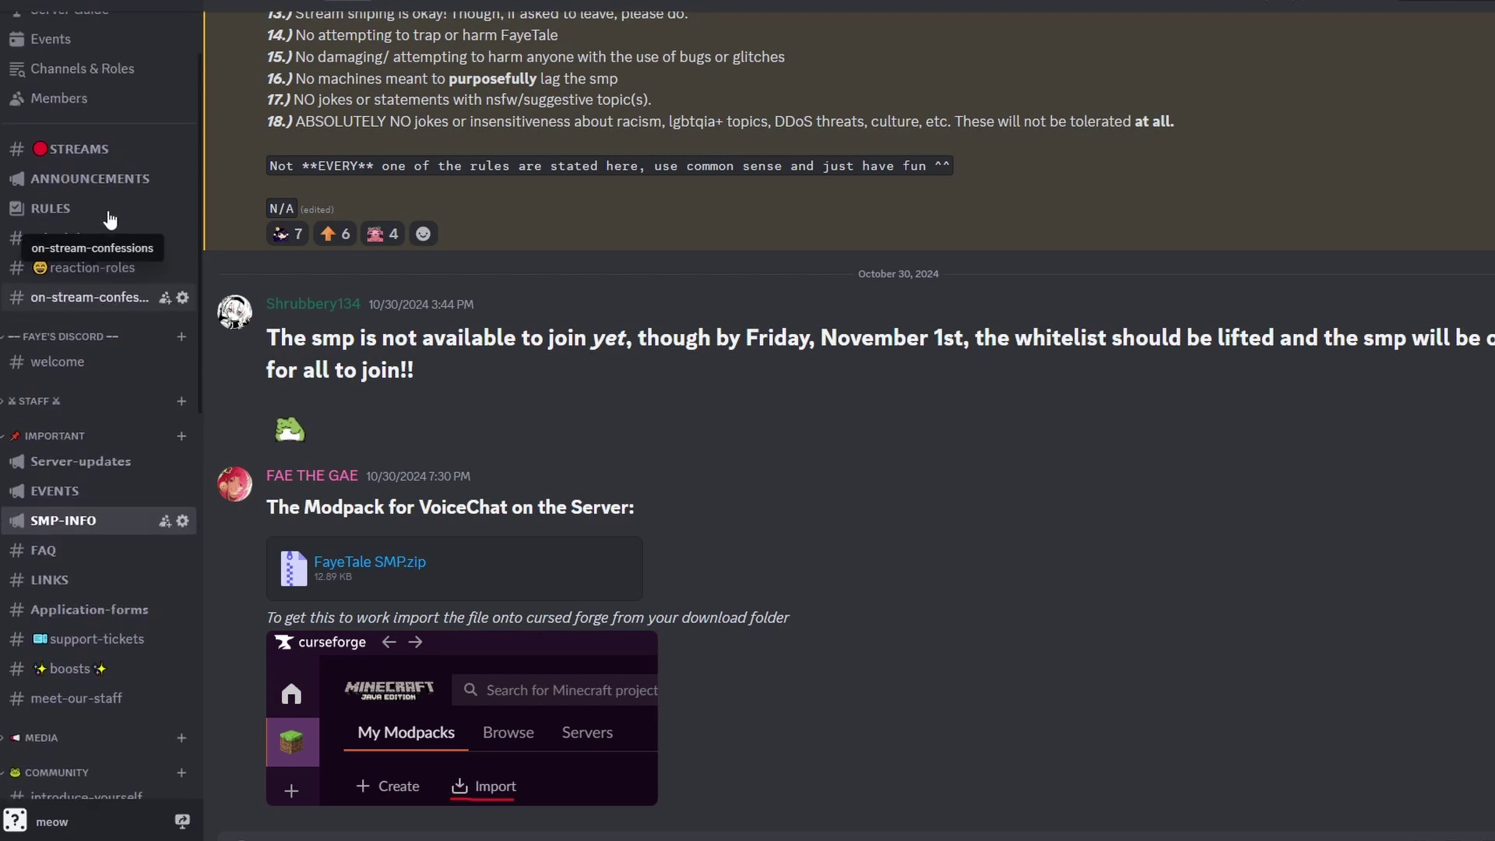
pyautogui.scroll(2, 138, 117)
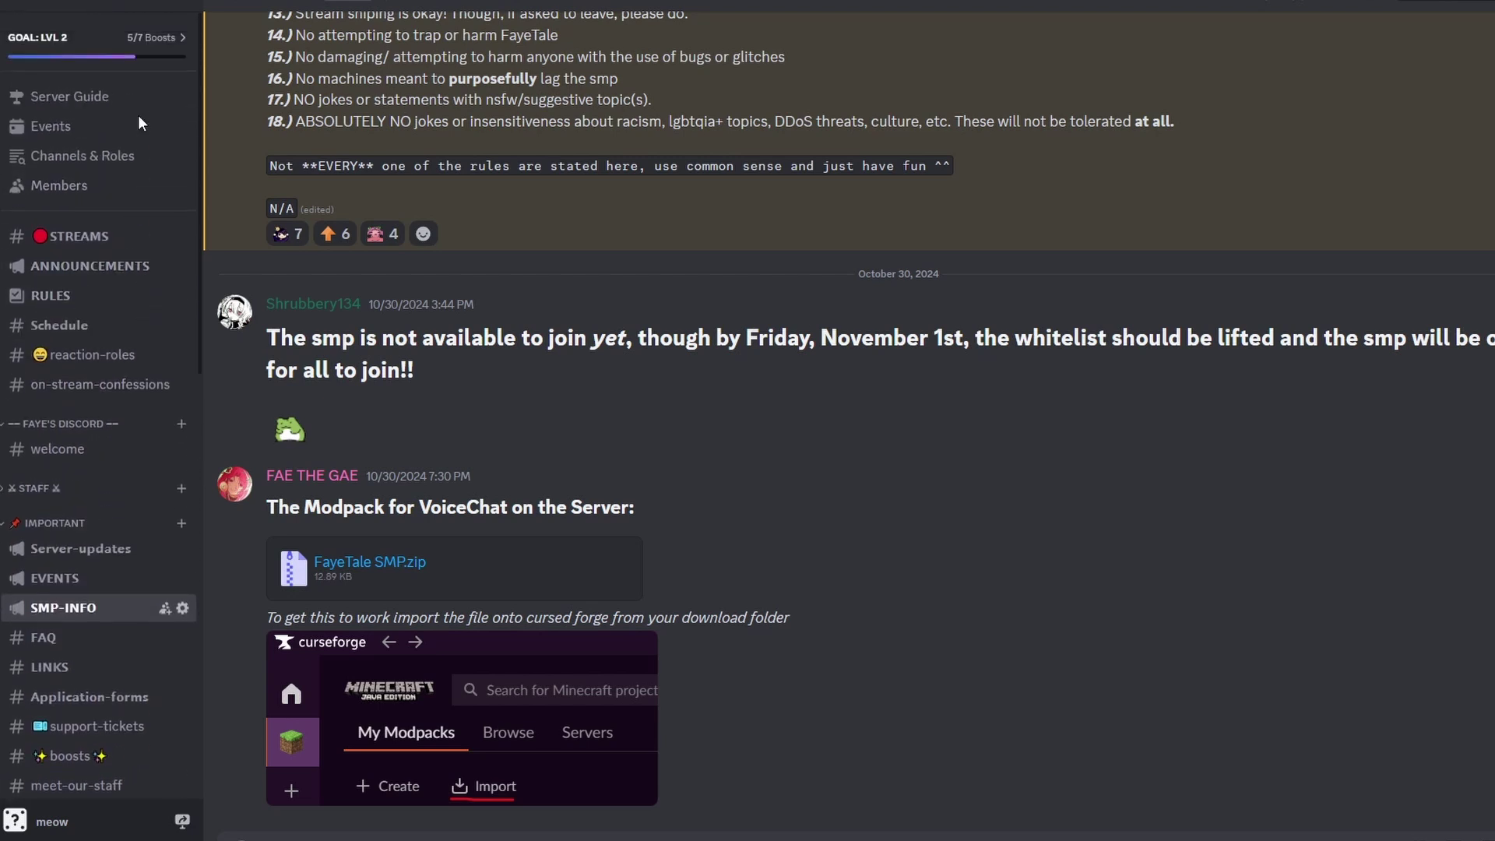
pyautogui.scroll(-2, 138, 116)
pyautogui.scroll(-2, 101, 335)
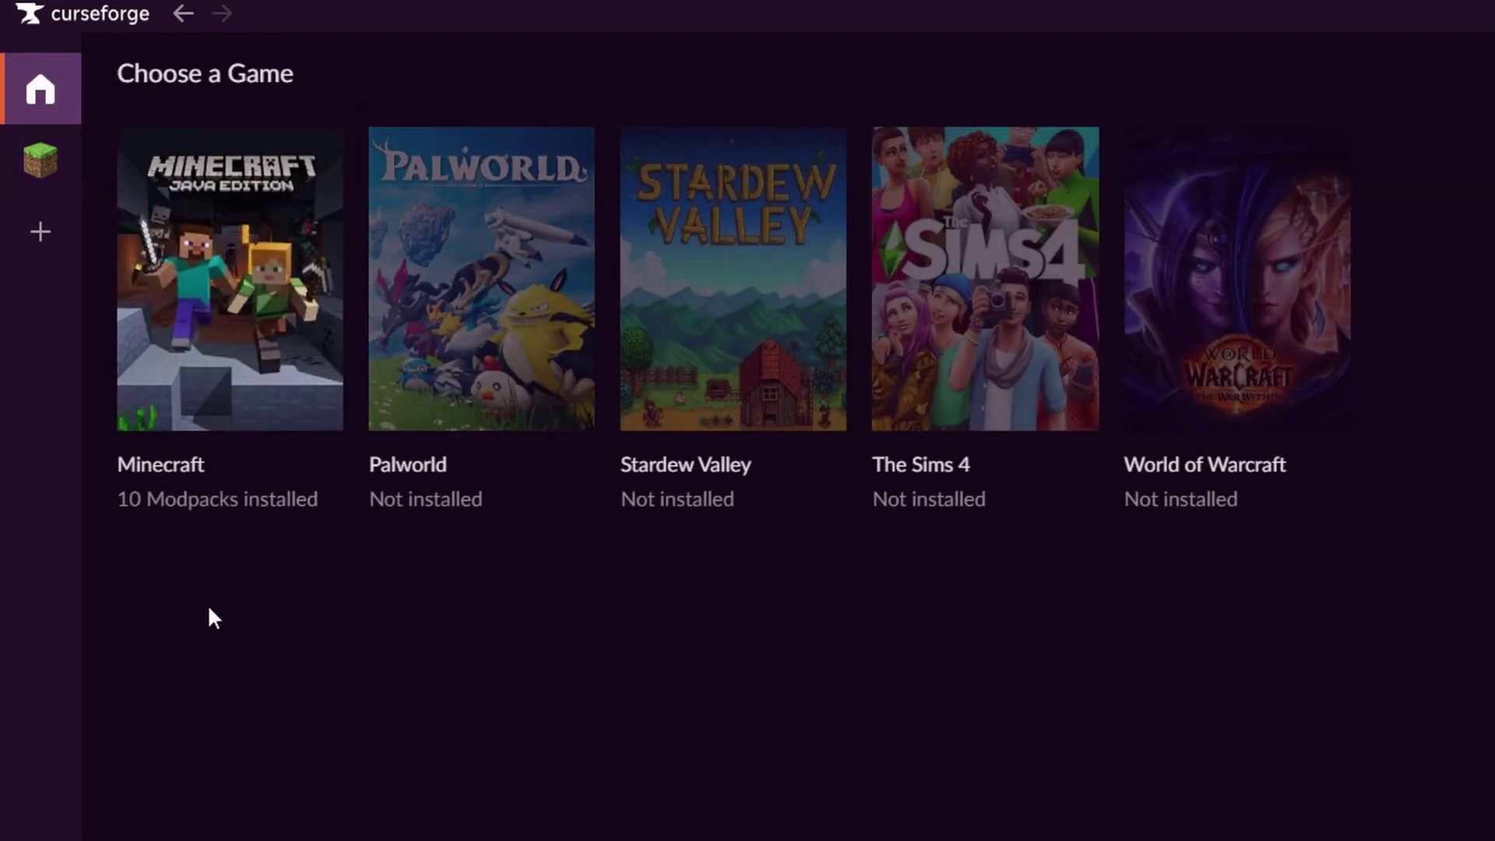
# Import FayeTale SMP.zip from the Downloads folder via the Minecraft page's Import option
pyautogui.click(235, 251)
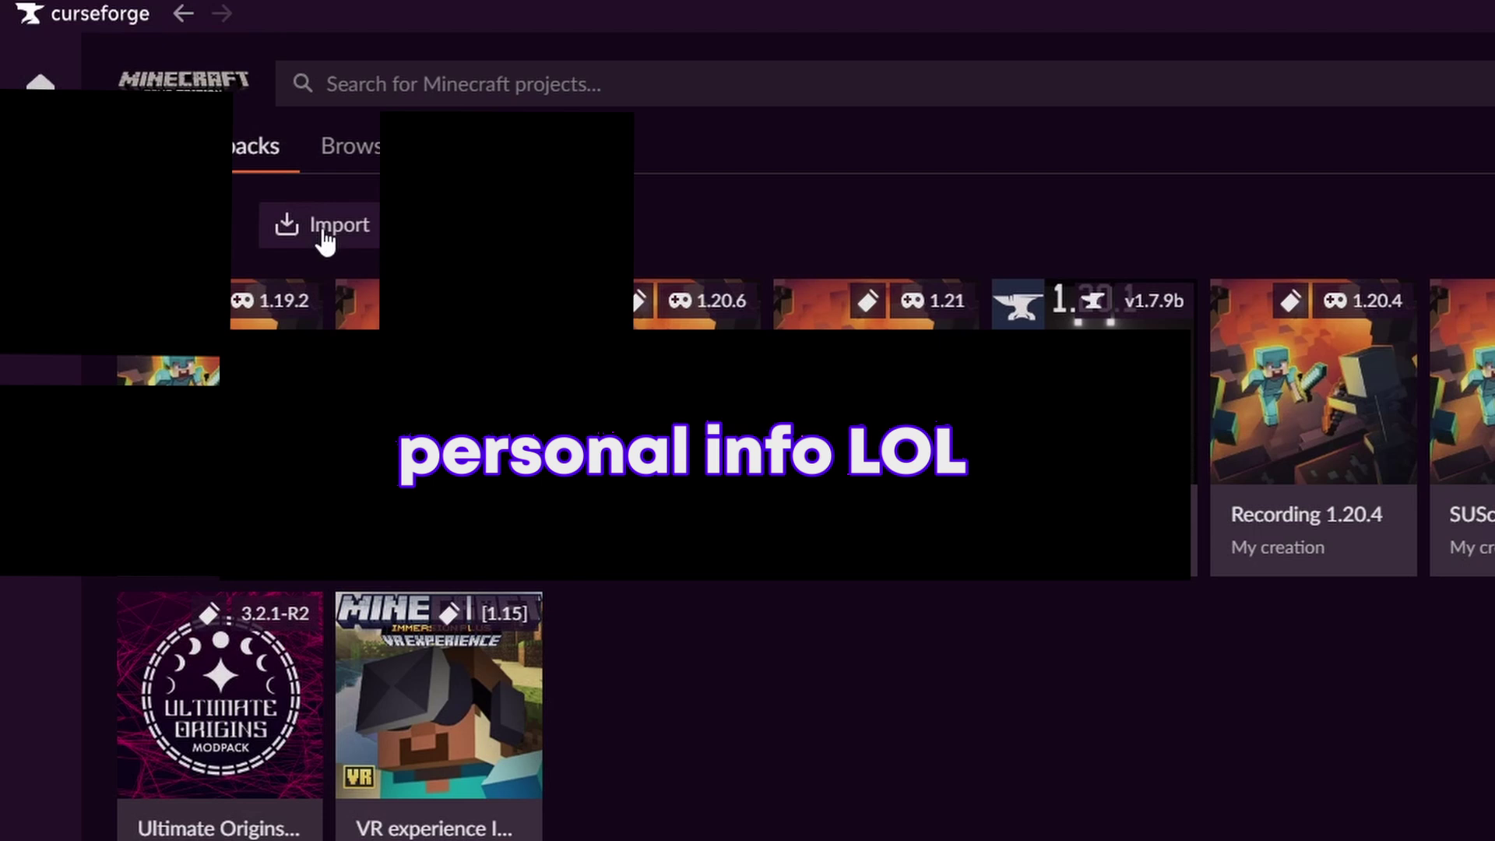
pyautogui.click(318, 224)
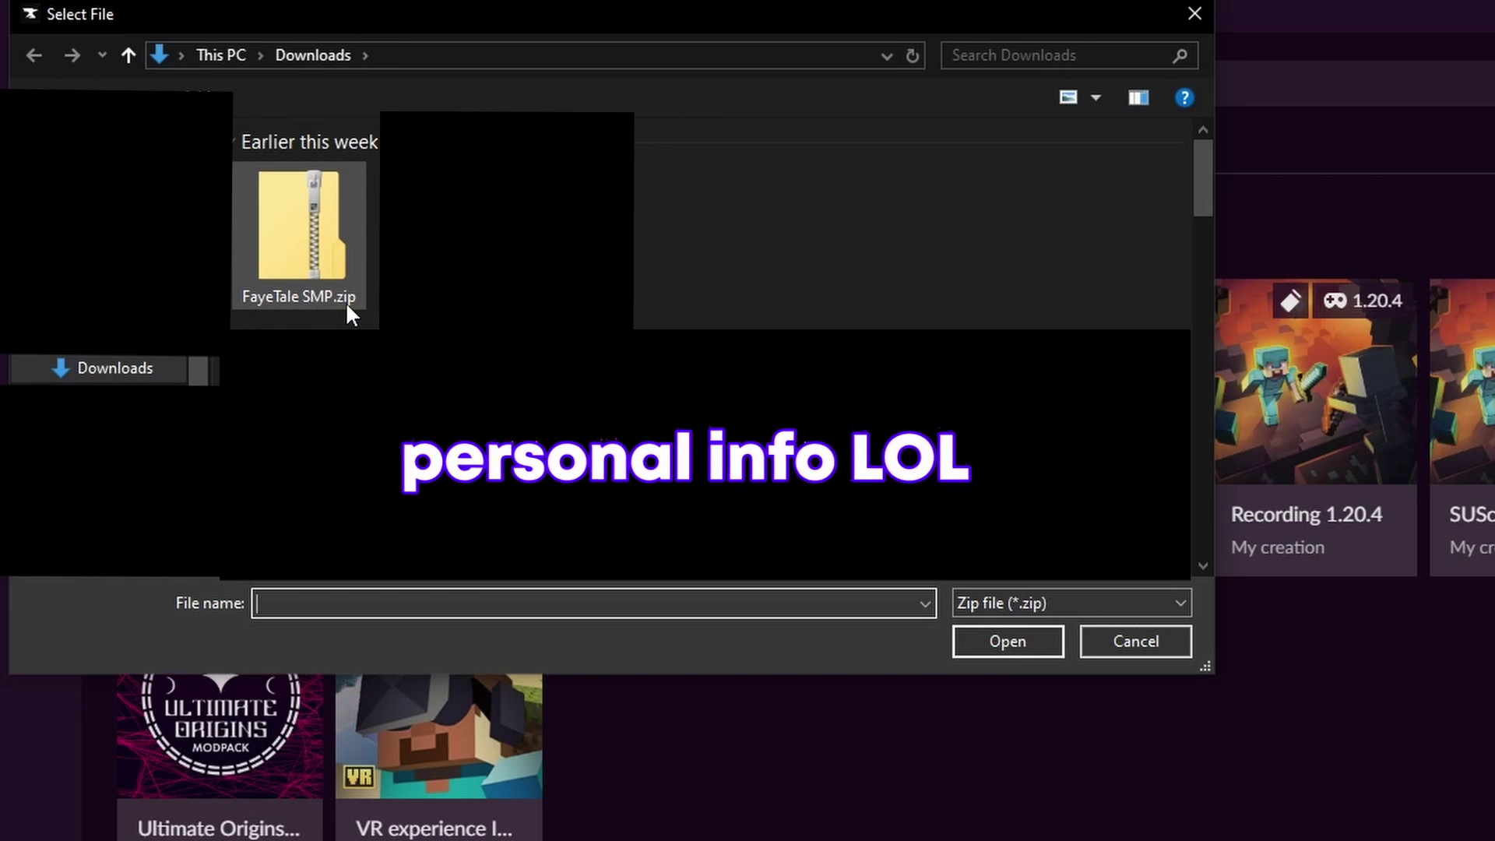
pyautogui.click(341, 299)
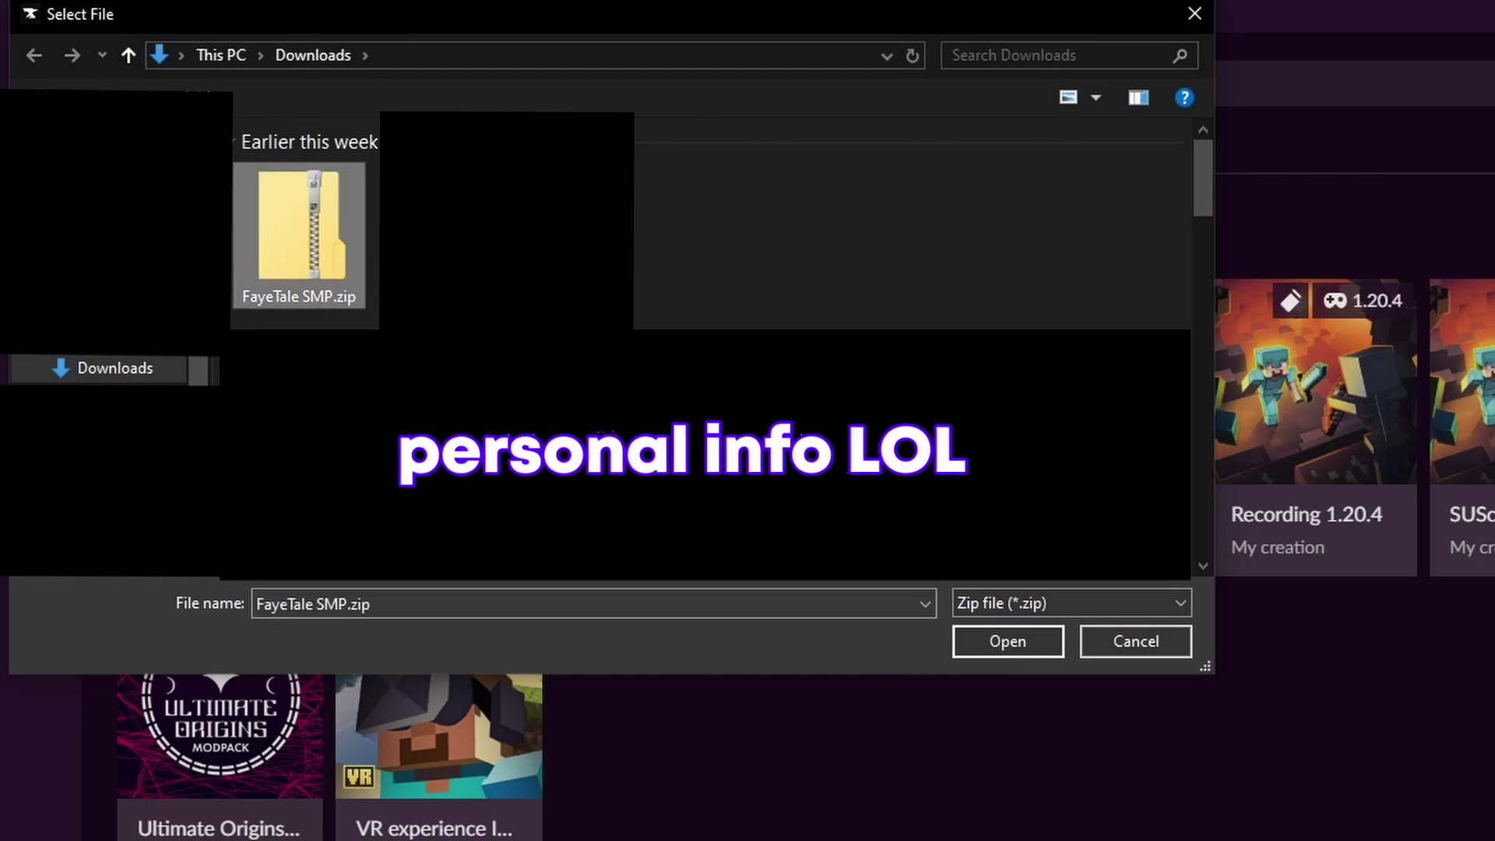
pyautogui.click(1020, 646)
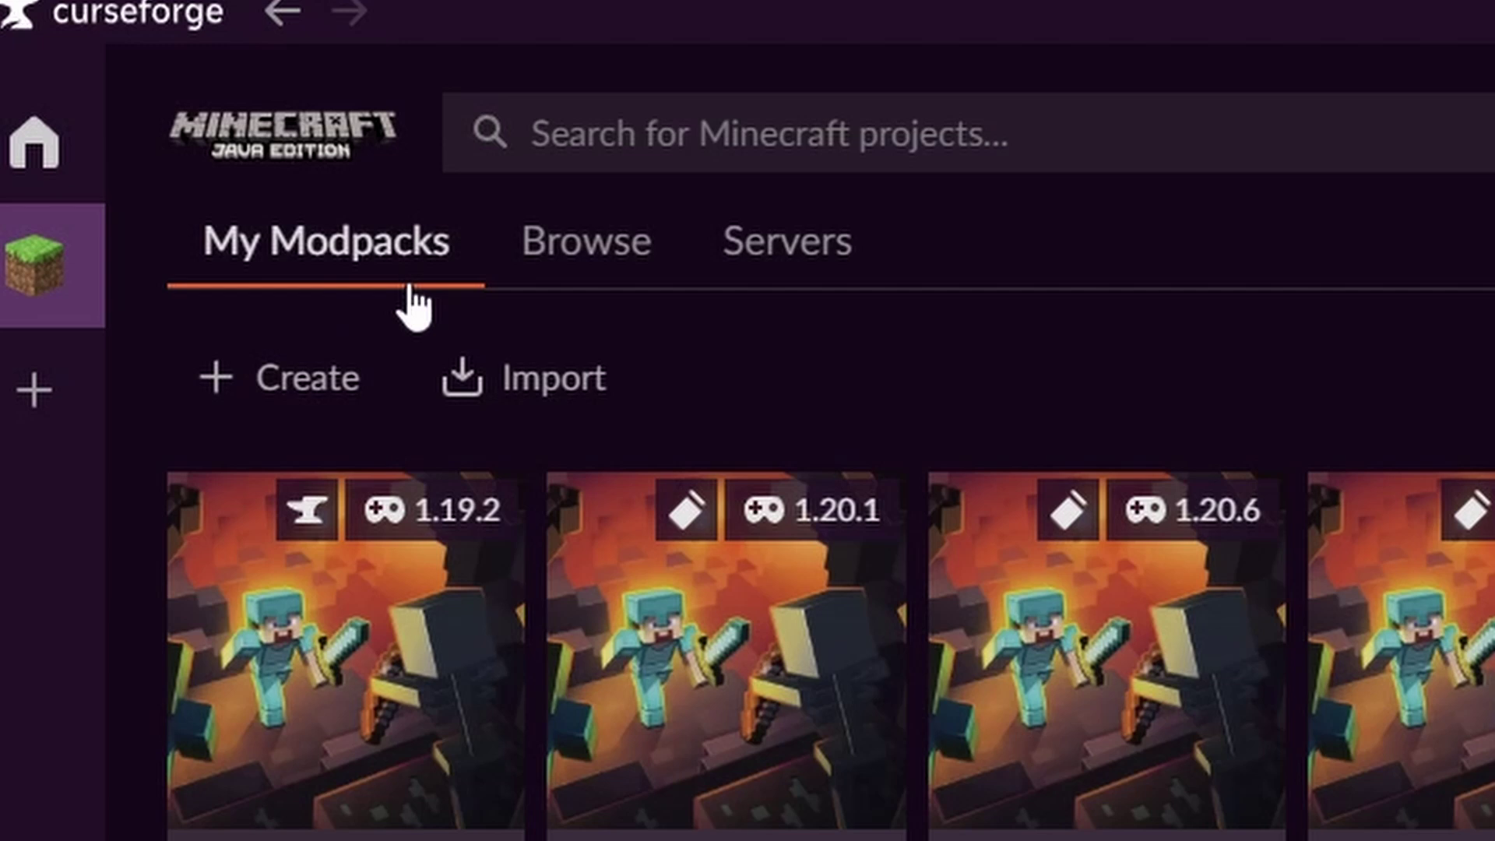
# Fill Create Profile with name faye, Minecraft 1.21 and the Fabric fabric-0.16.9 loader
pyautogui.click(219, 389)
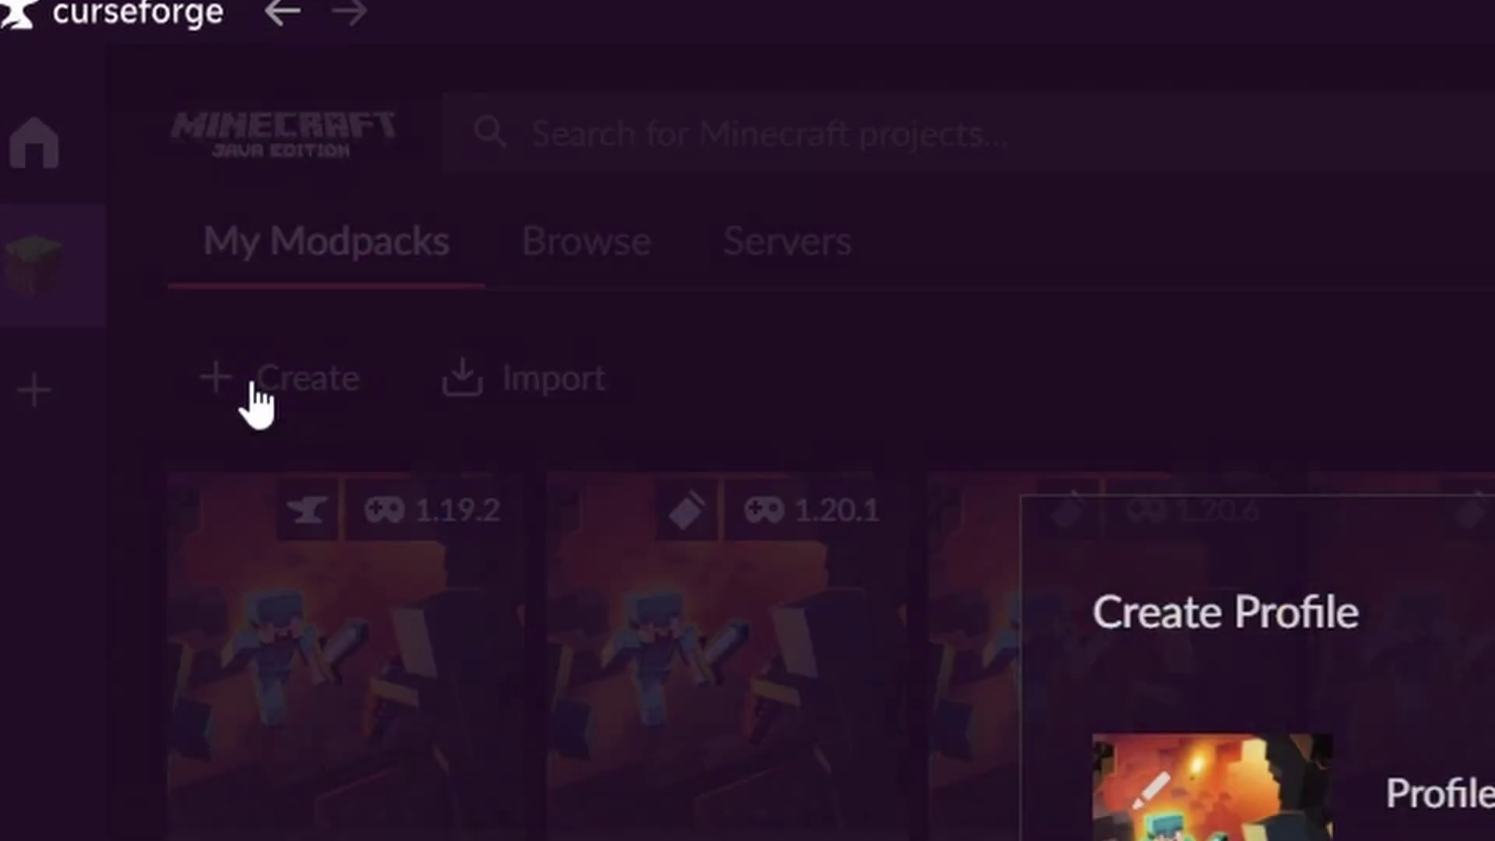
pyautogui.write('f')
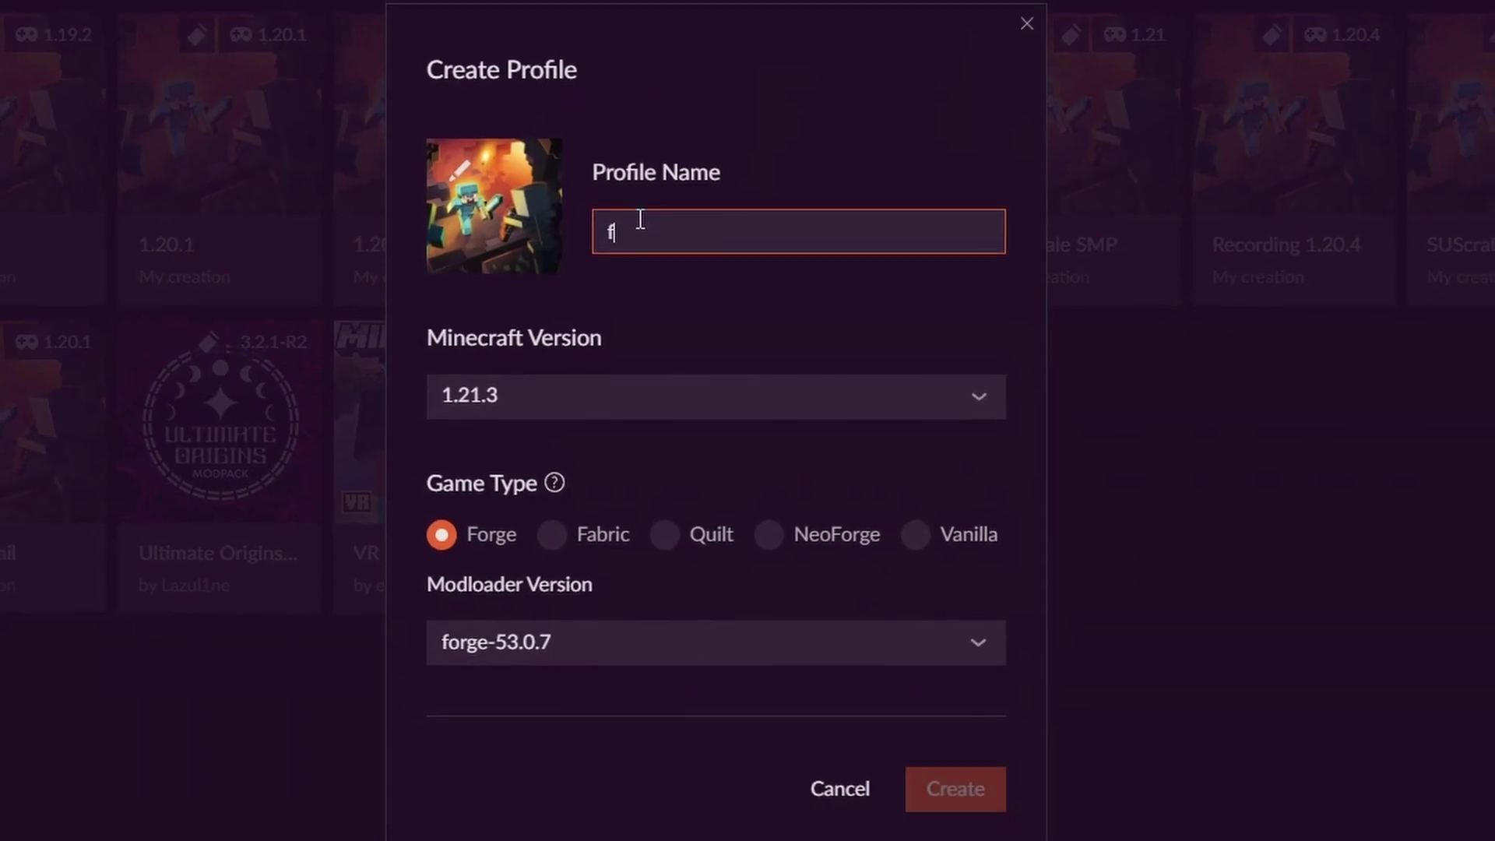
pyautogui.write('aye')
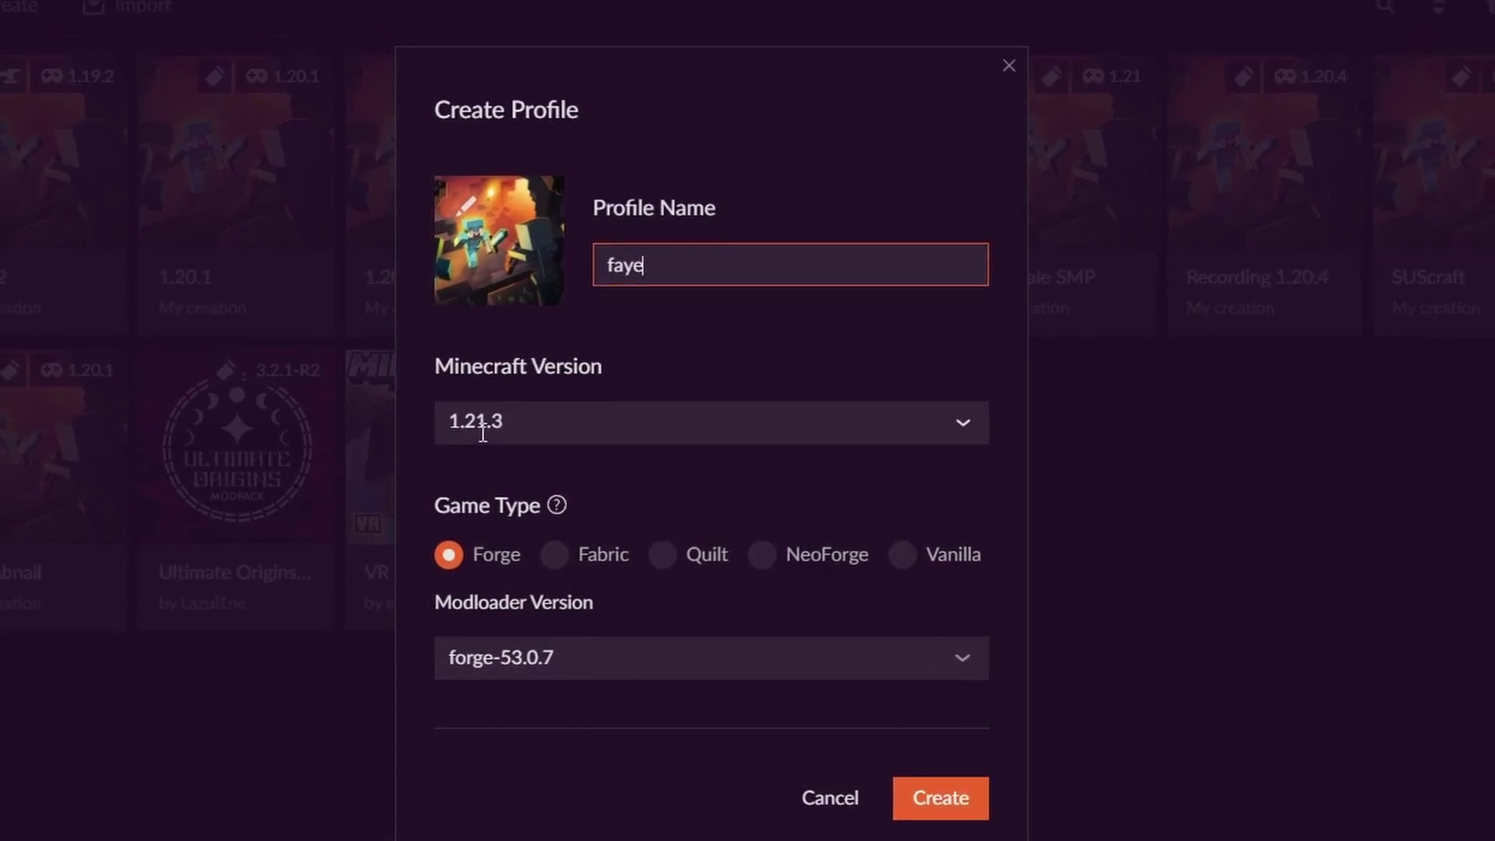
pyautogui.click(544, 421)
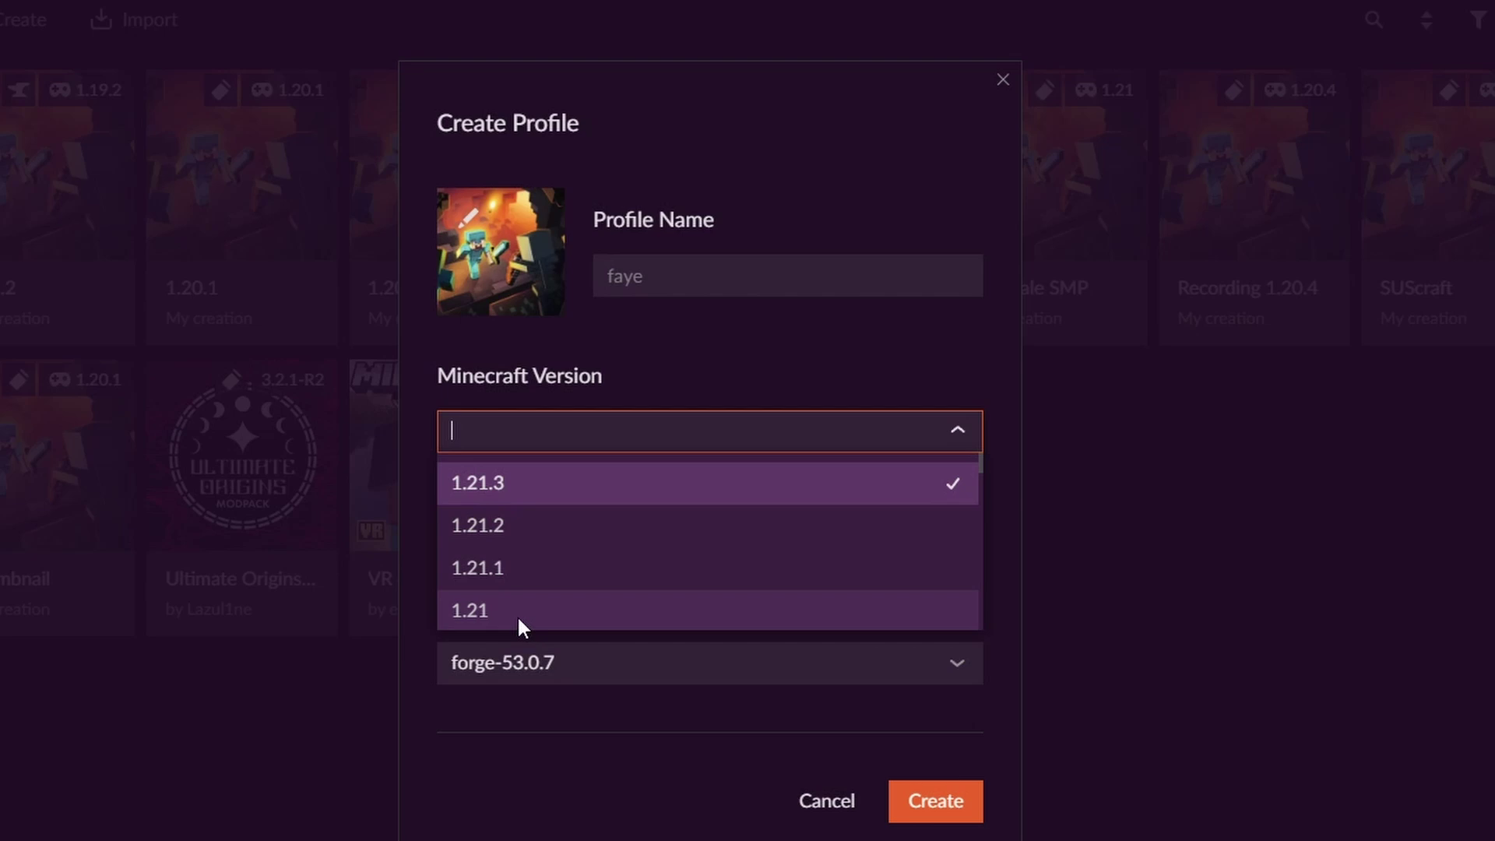
pyautogui.click(518, 612)
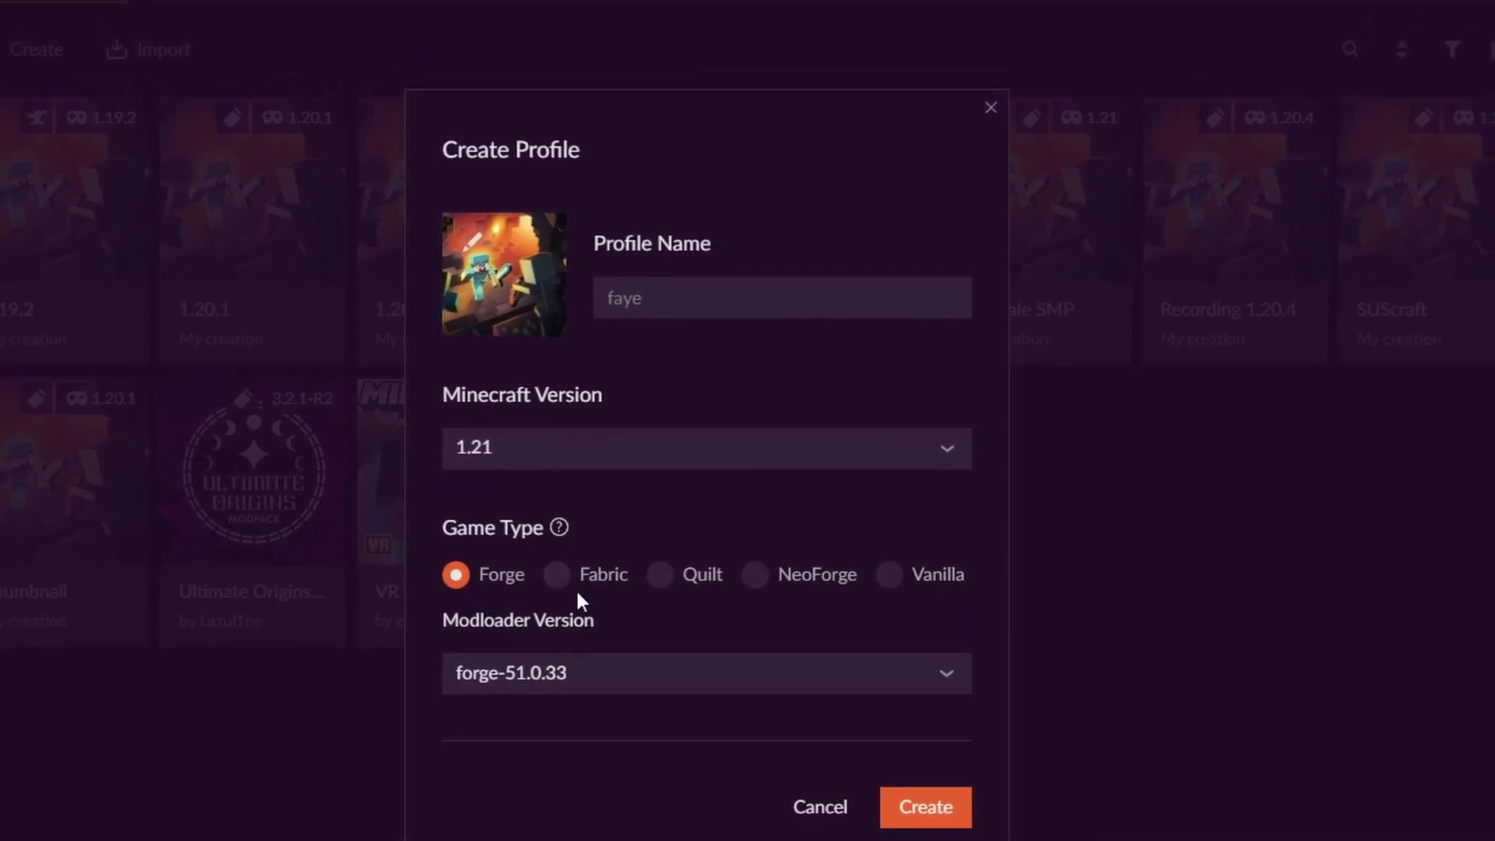
pyautogui.click(559, 574)
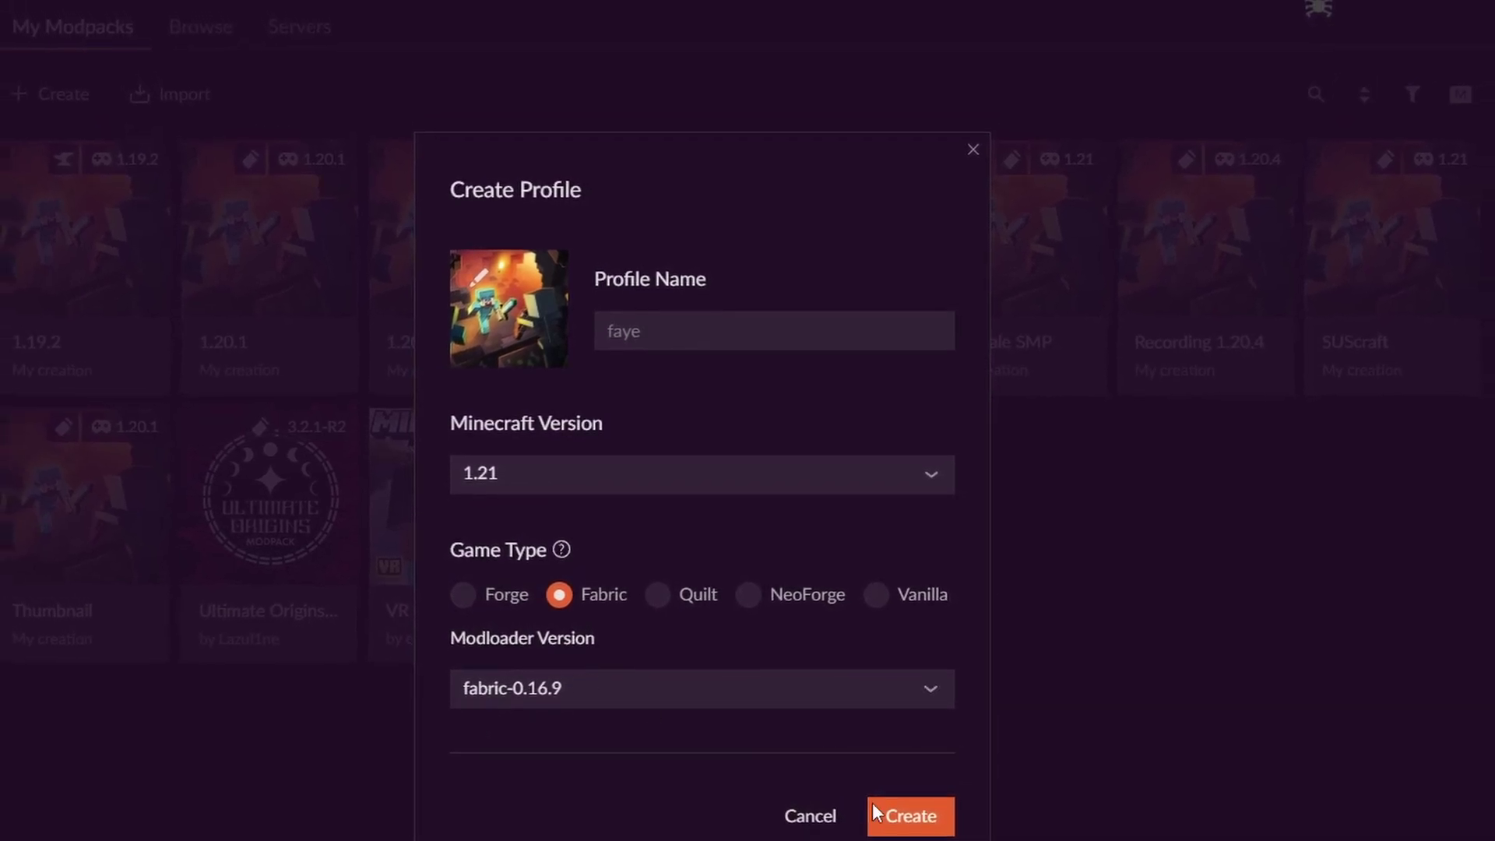
# Create the faye profile and add Simple Voice Chat from the mod browser
pyautogui.click(911, 818)
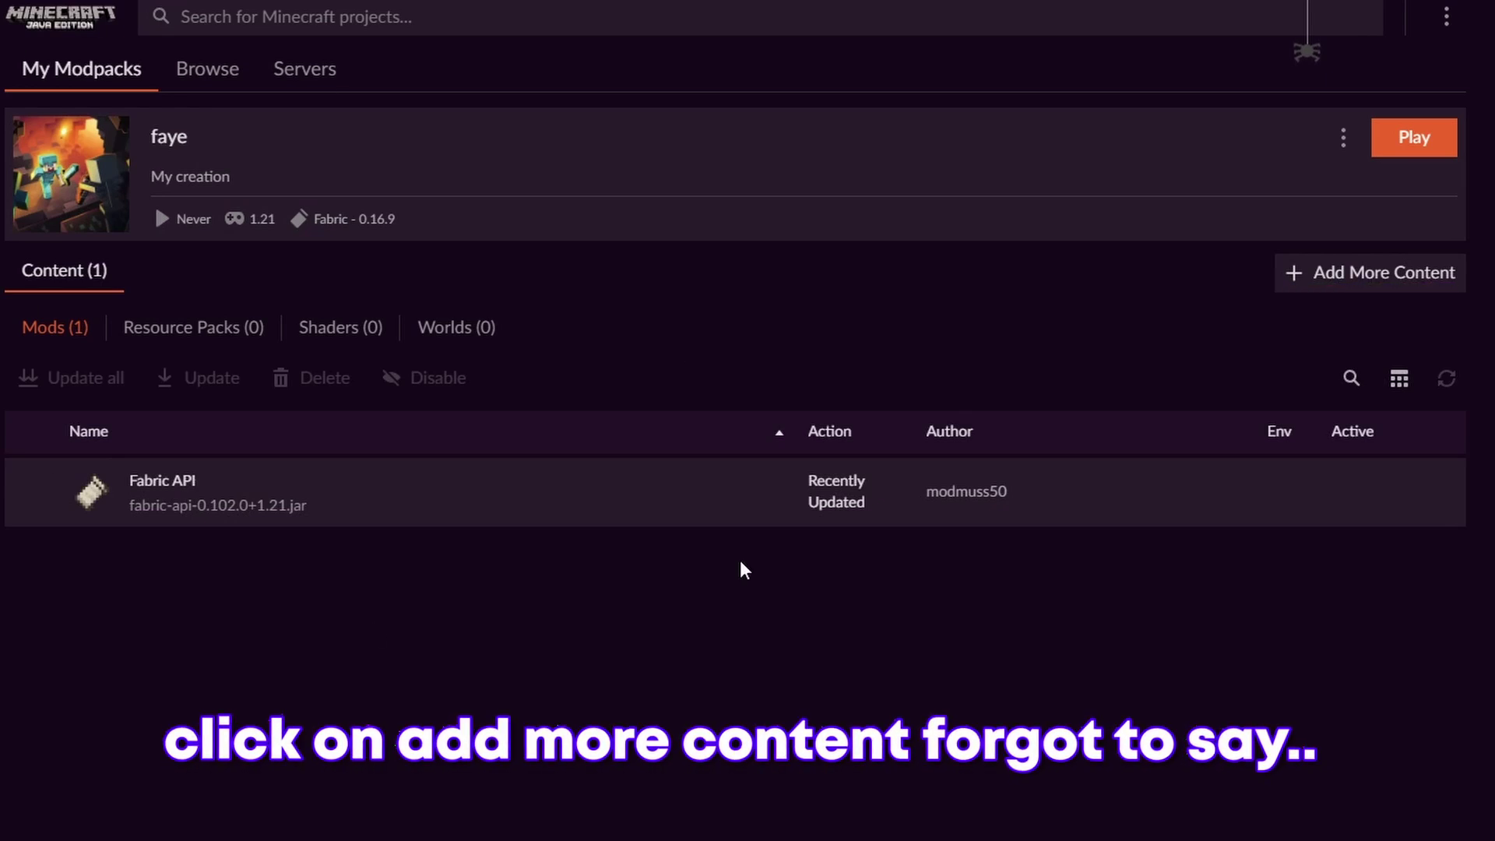
pyautogui.click(1414, 280)
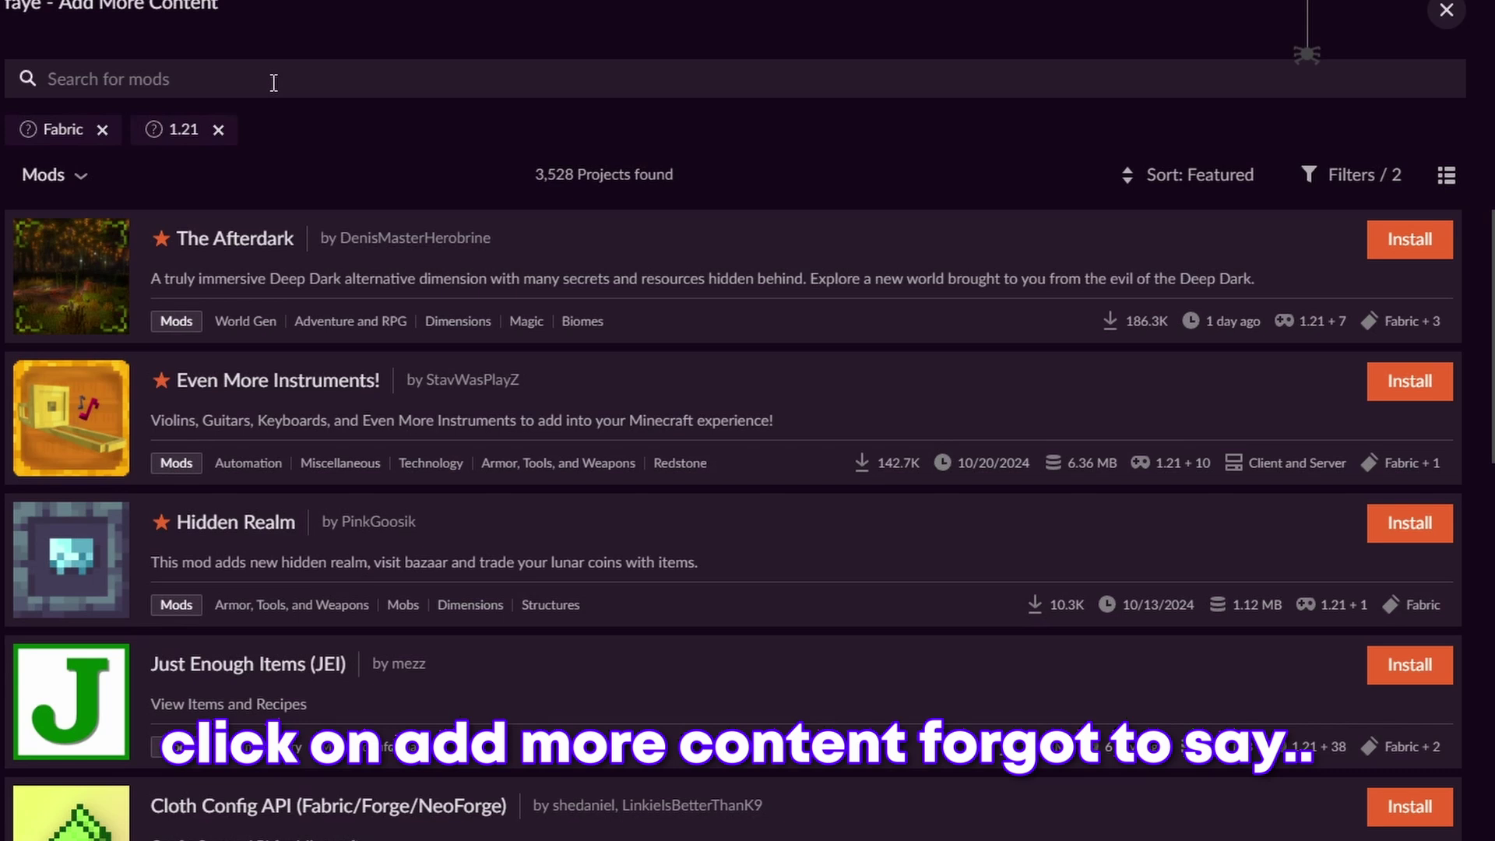
pyautogui.write('simpl')
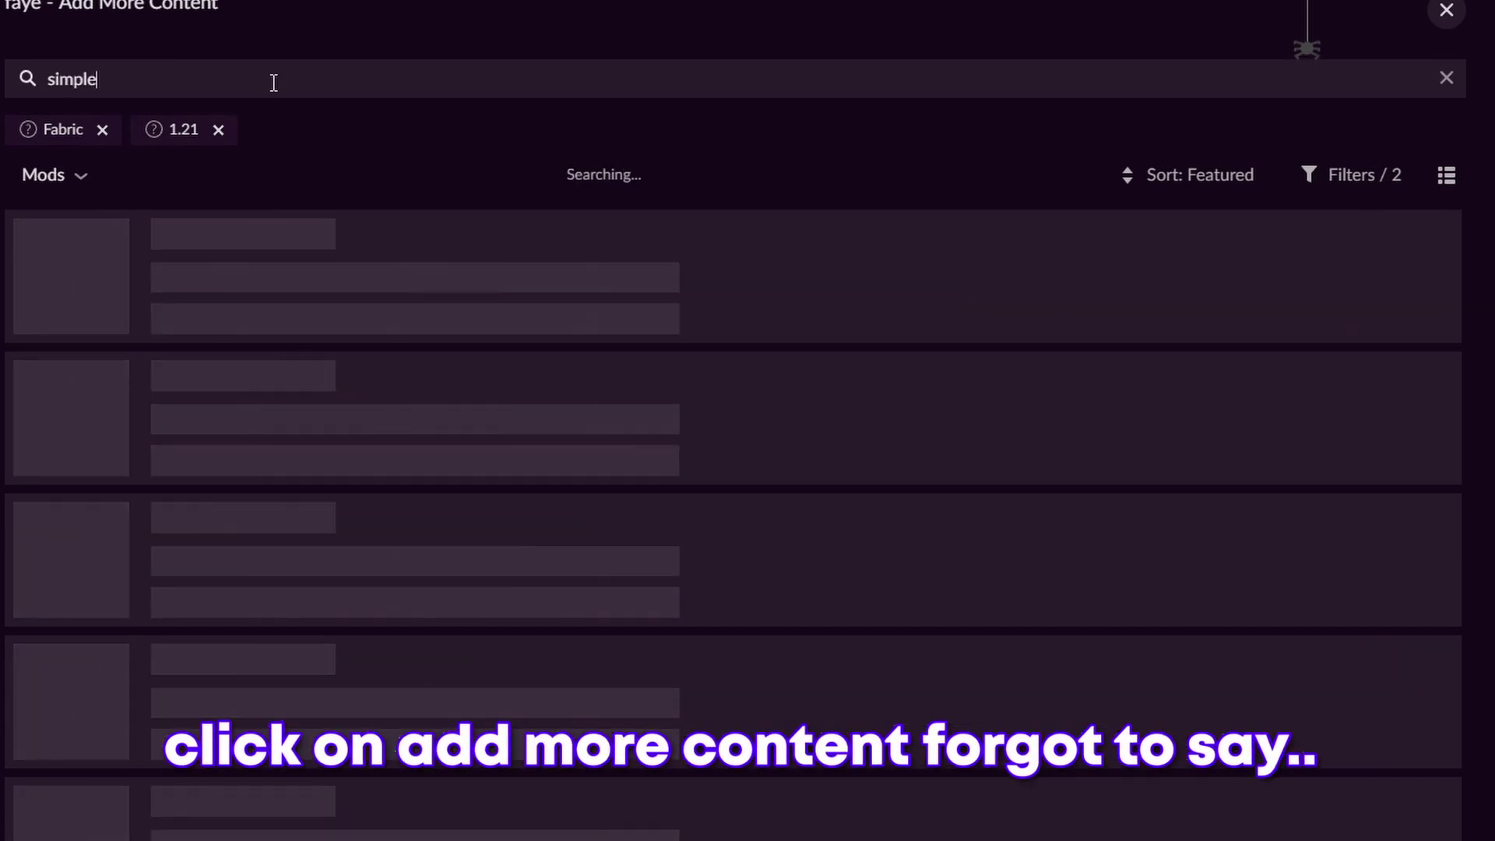
pyautogui.write('e')
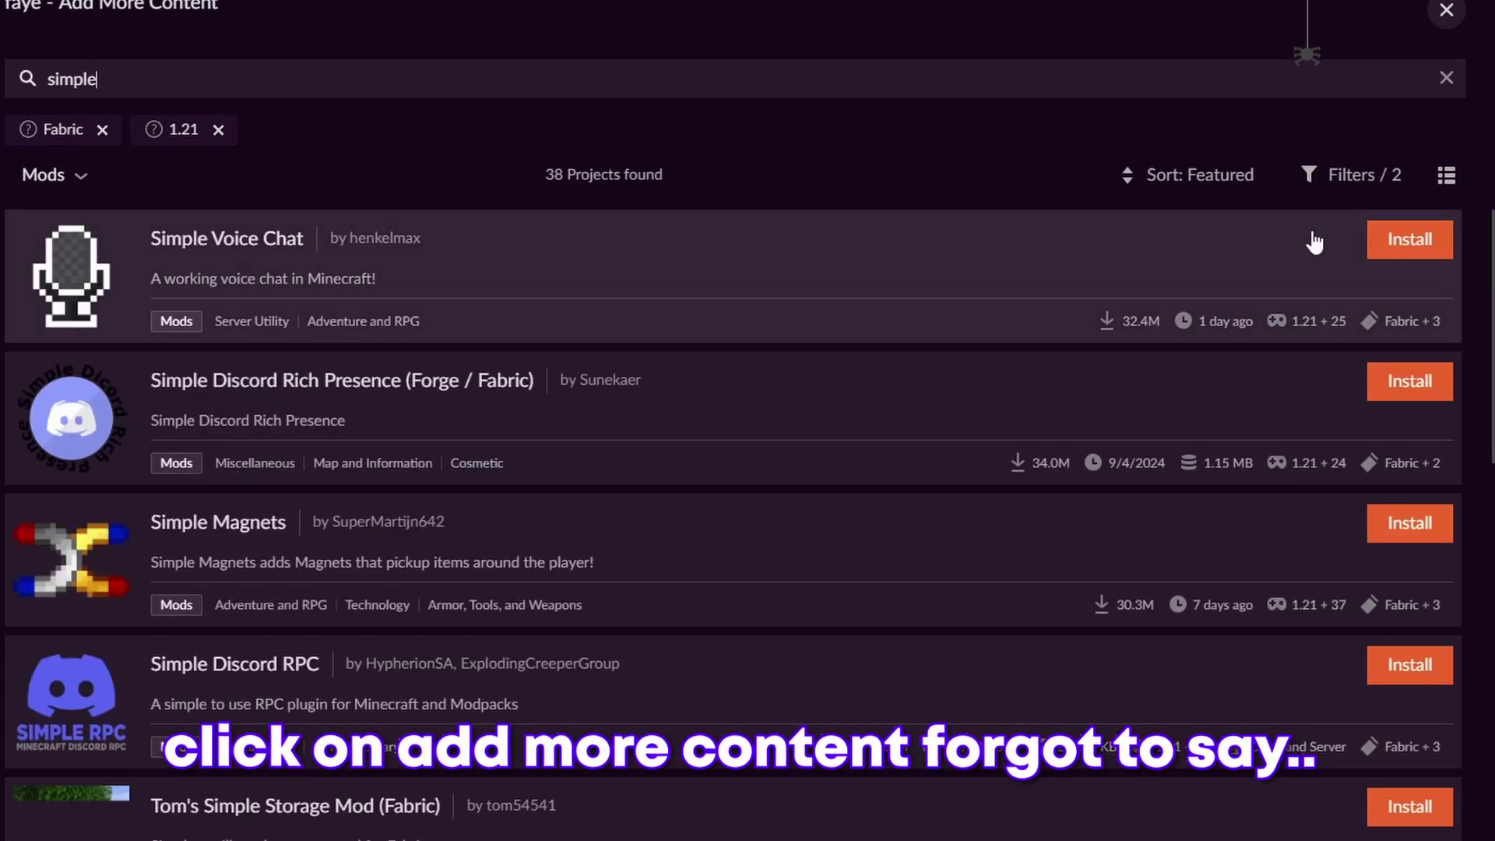
pyautogui.click(1409, 241)
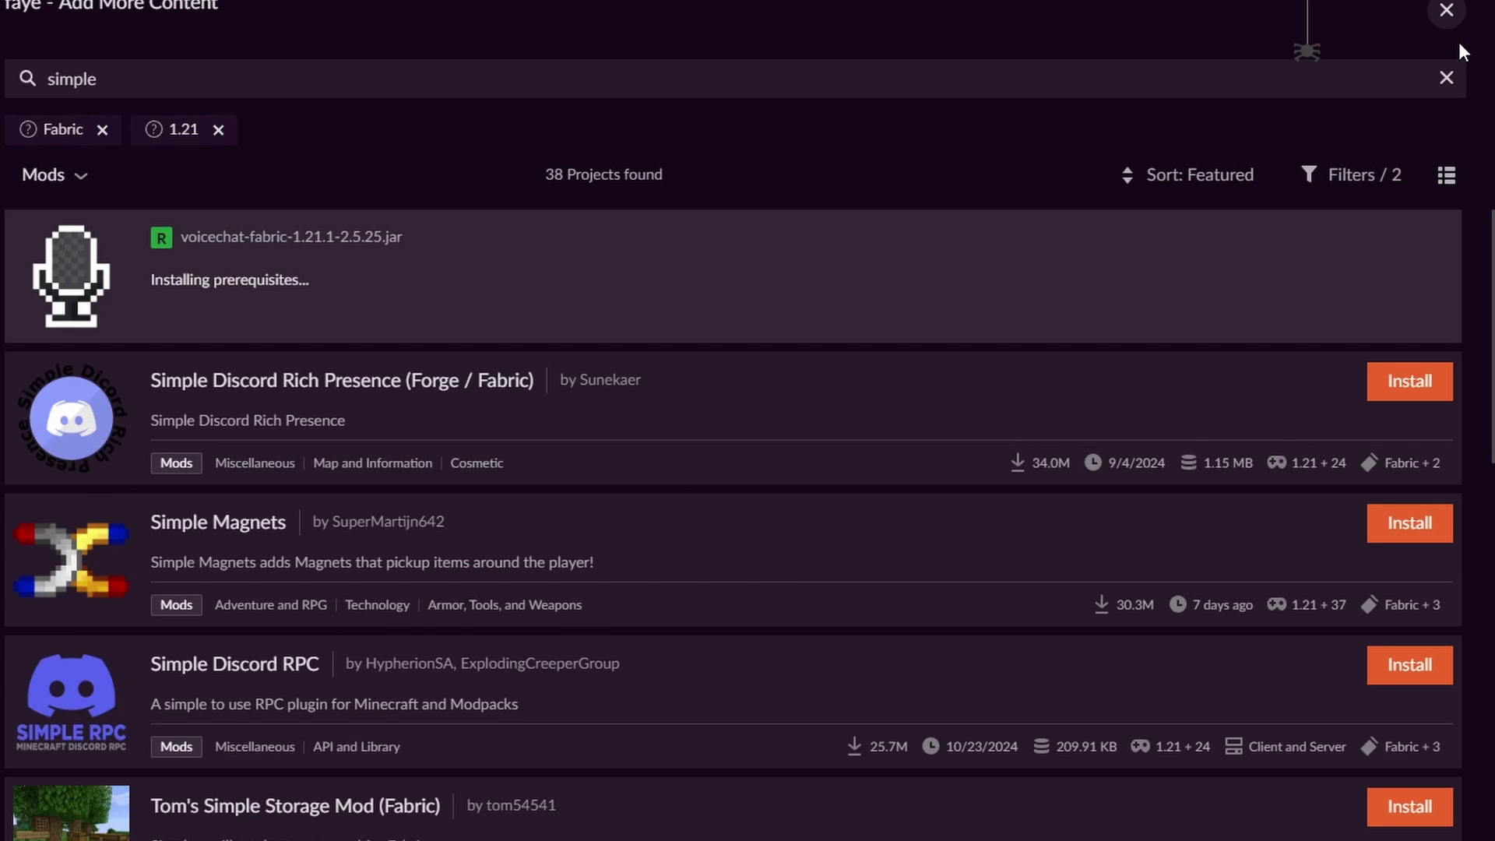
pyautogui.click(1449, 12)
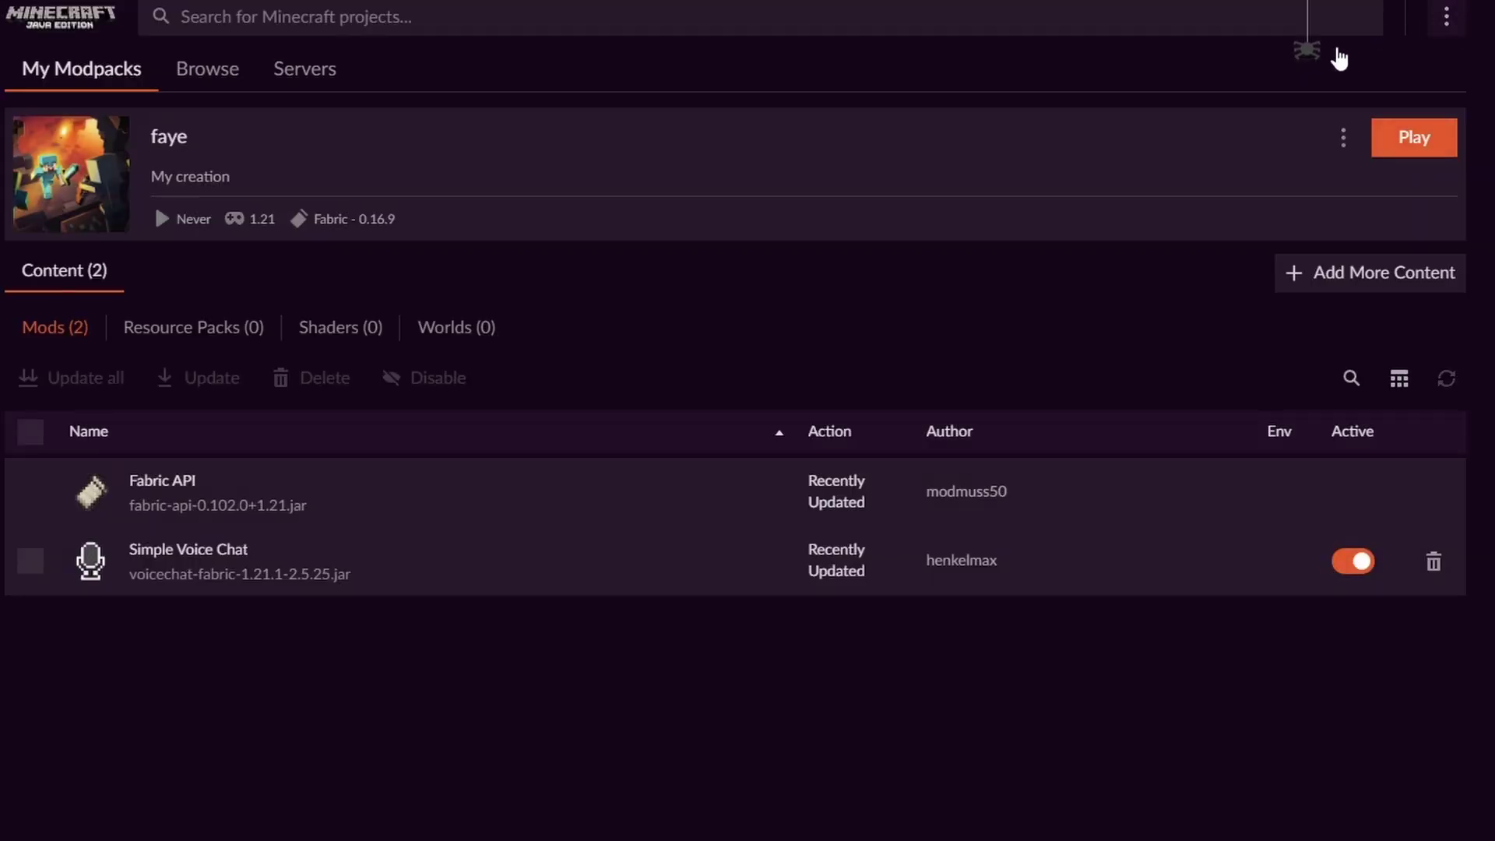